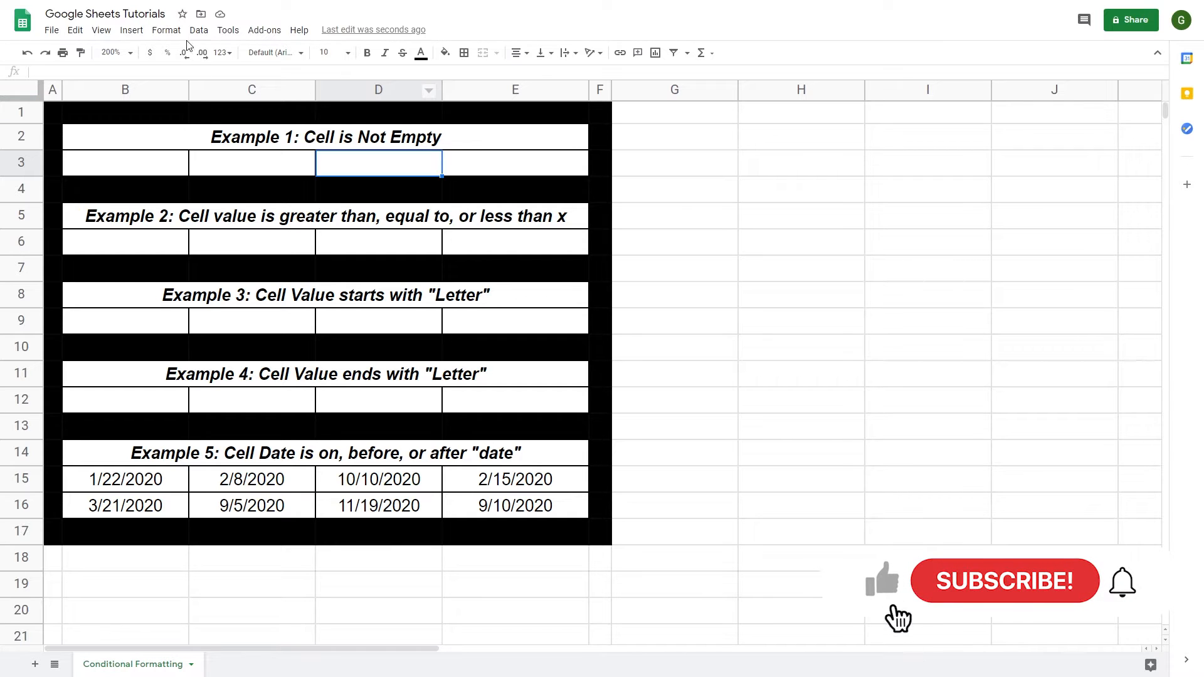
Step: Add a single-color conditional formatting rule to cell D3 with the condition Is not empty and the default style
{"action": "left_click", "coordinate": [167, 30]}
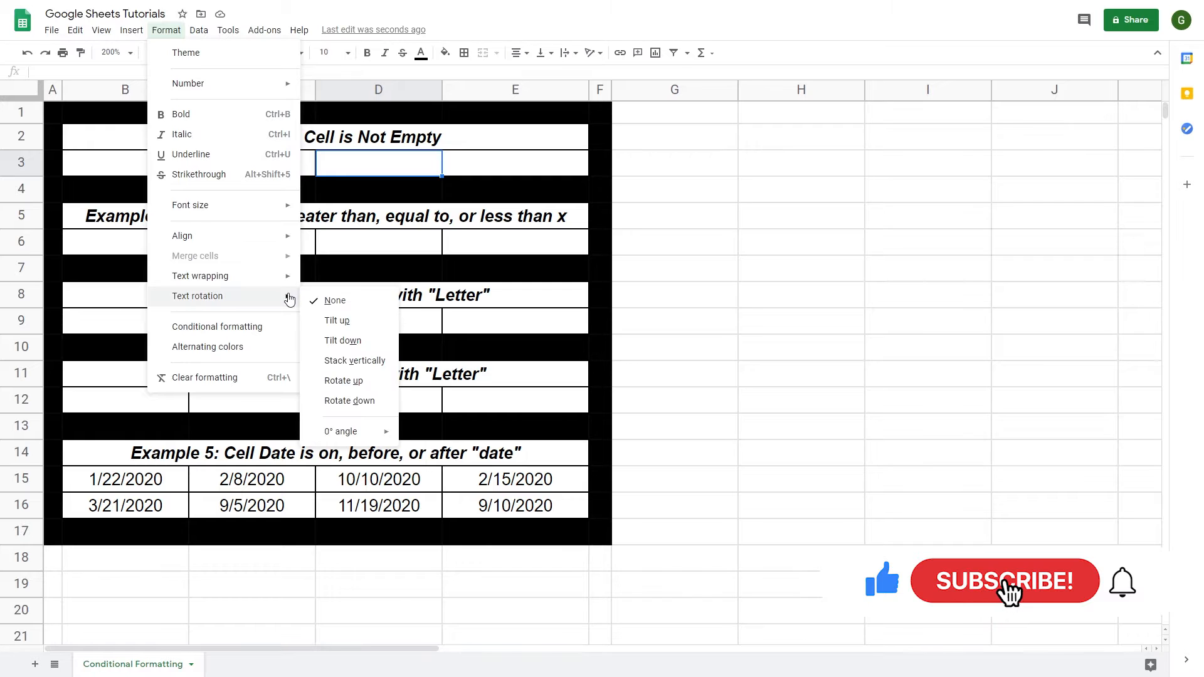
{"action": "left_click", "coordinate": [278, 331]}
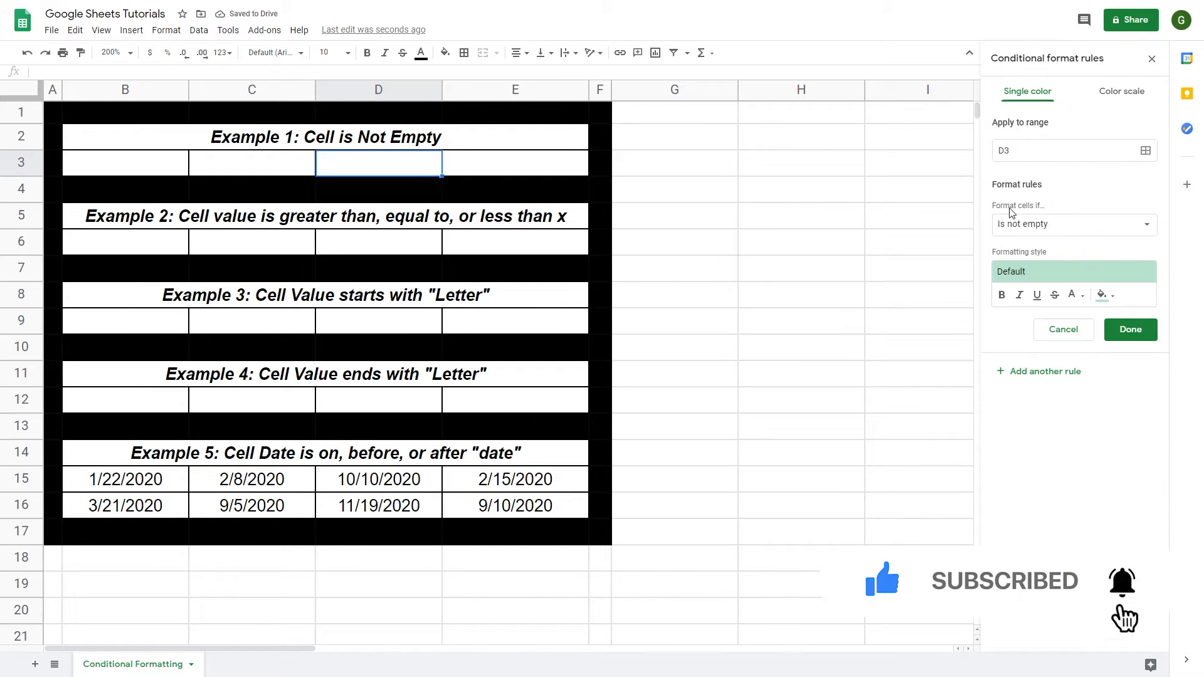
{"action": "left_click", "coordinate": [1094, 233]}
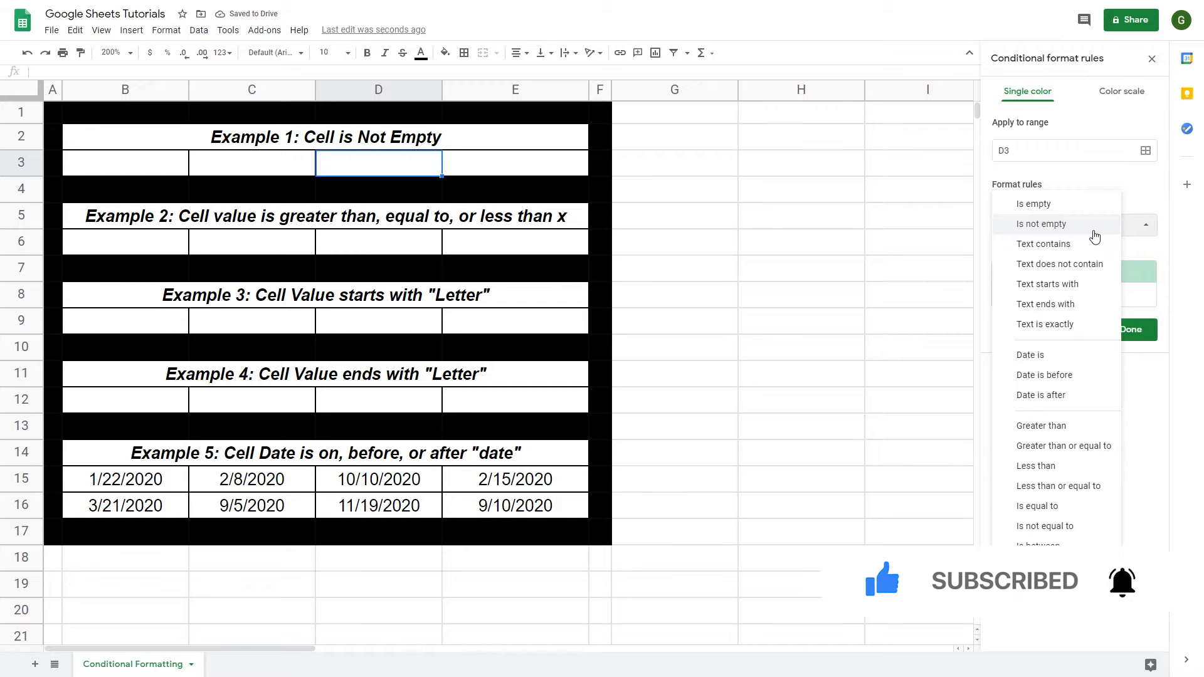
{"action": "left_click", "coordinate": [1093, 230]}
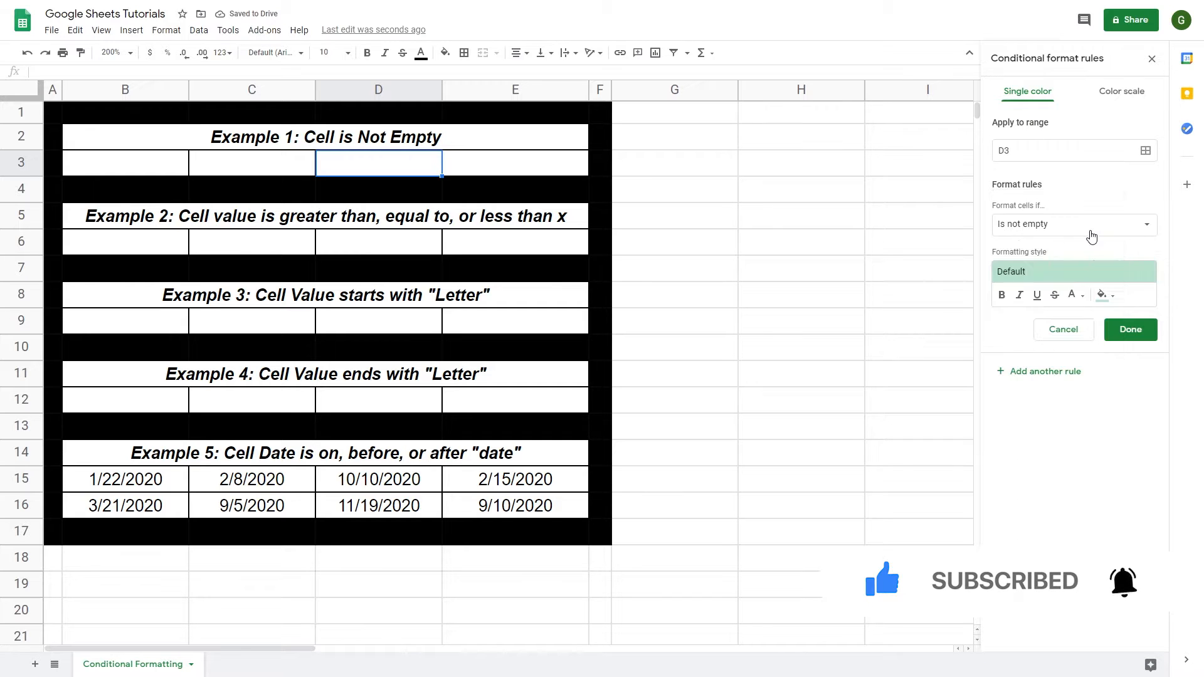
{"action": "left_click", "coordinate": [1131, 331]}
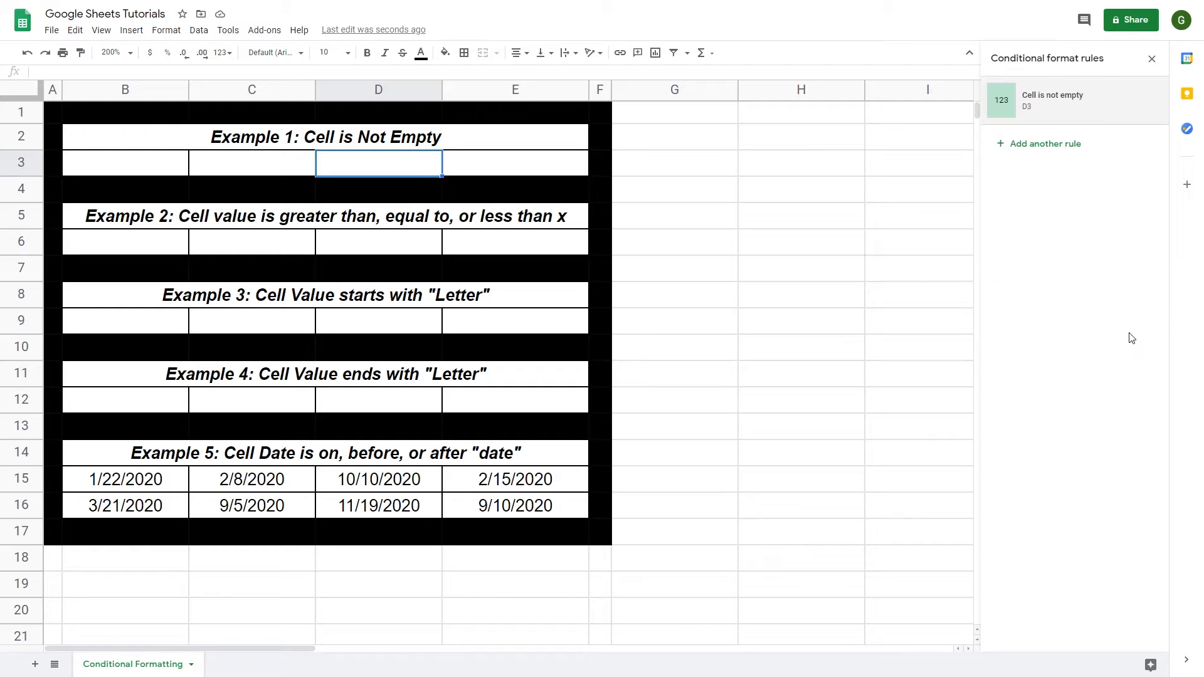
Step: Enter 50 in cell D3 to test the rule
{"action": "left_click", "coordinate": [395, 172]}
{"action": "type", "text": "50"}
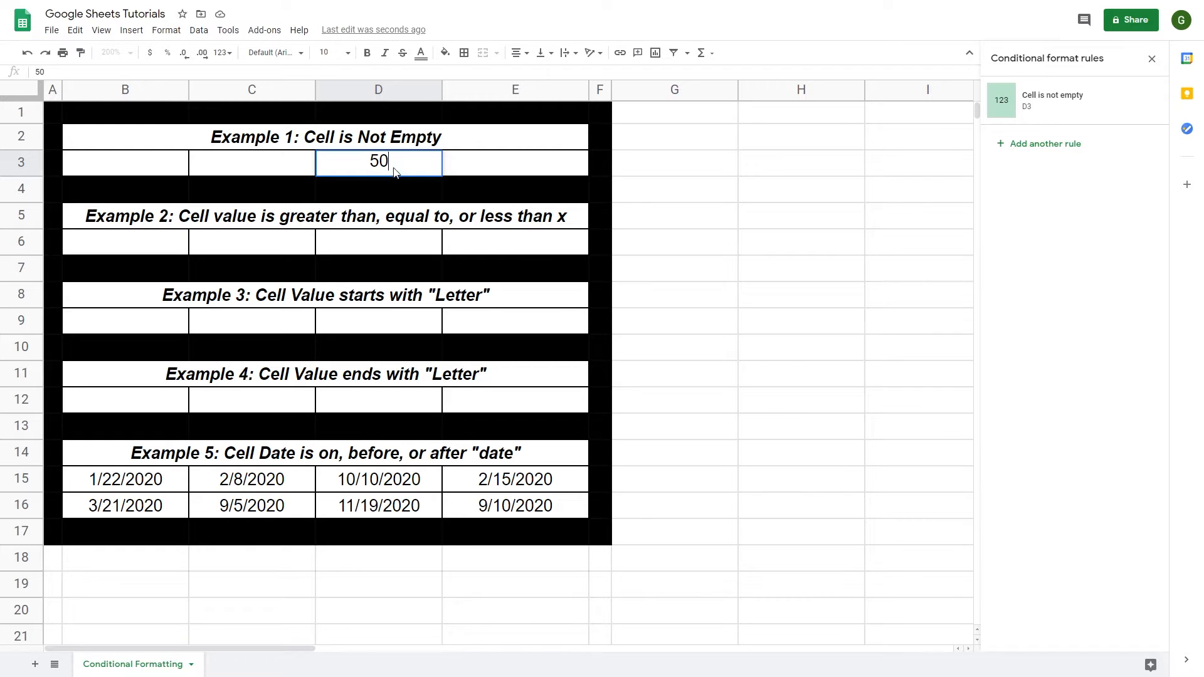
{"action": "key", "text": "Return"}
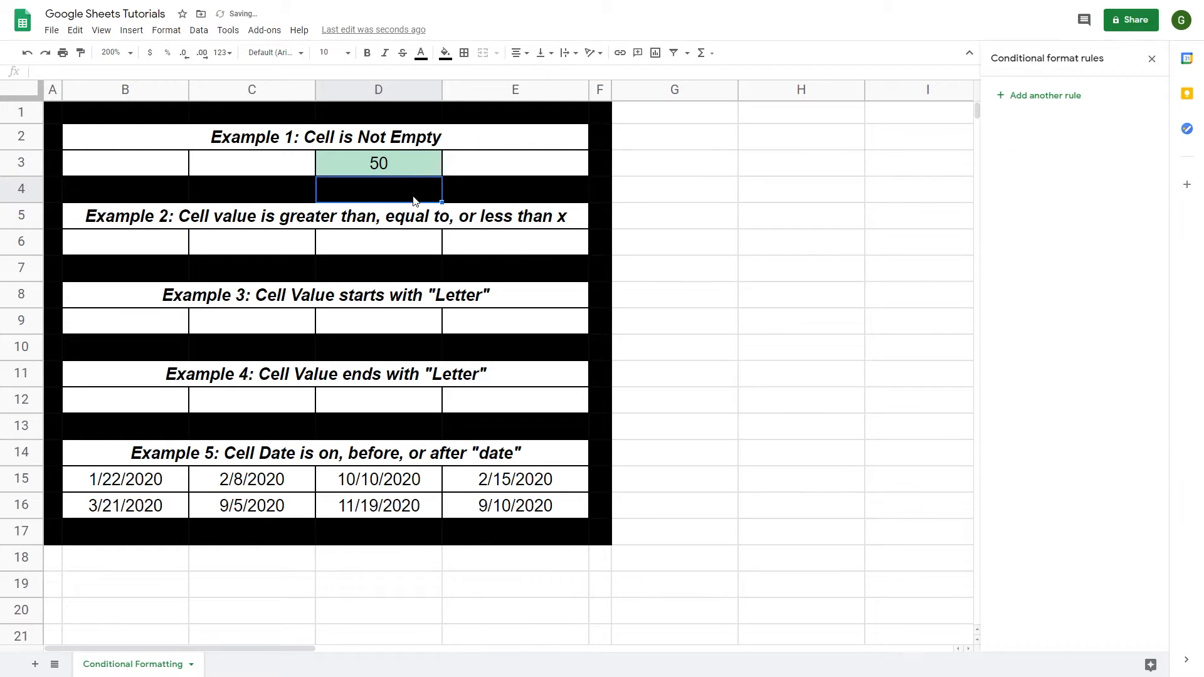
Step: Change the condition of cell D3's conditional formatting rule to Is empty
{"action": "left_click", "coordinate": [385, 171]}
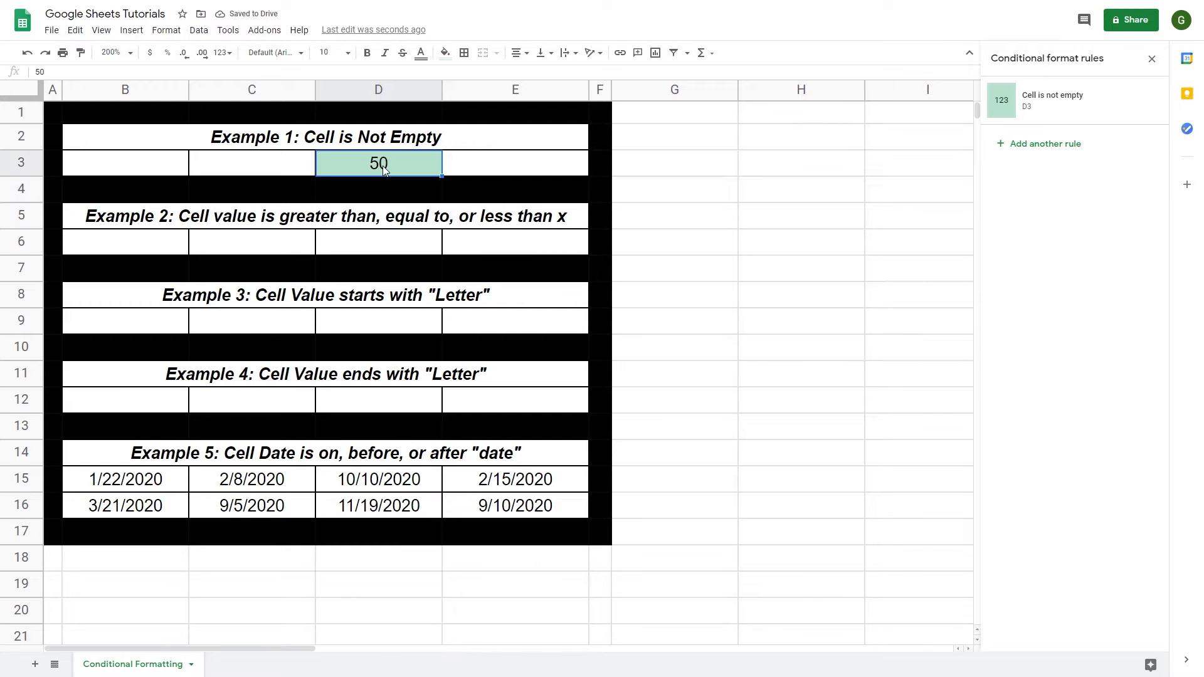
{"action": "left_click", "coordinate": [1061, 110]}
{"action": "left_click", "coordinate": [1097, 232]}
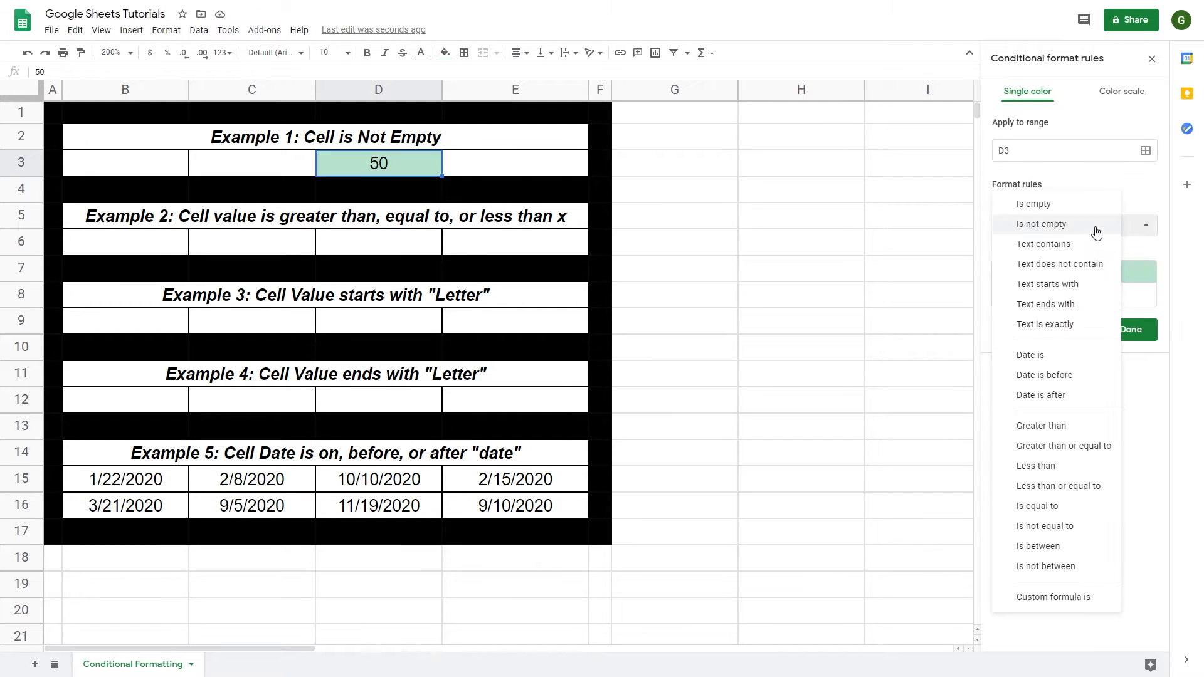
{"action": "left_click", "coordinate": [1079, 212]}
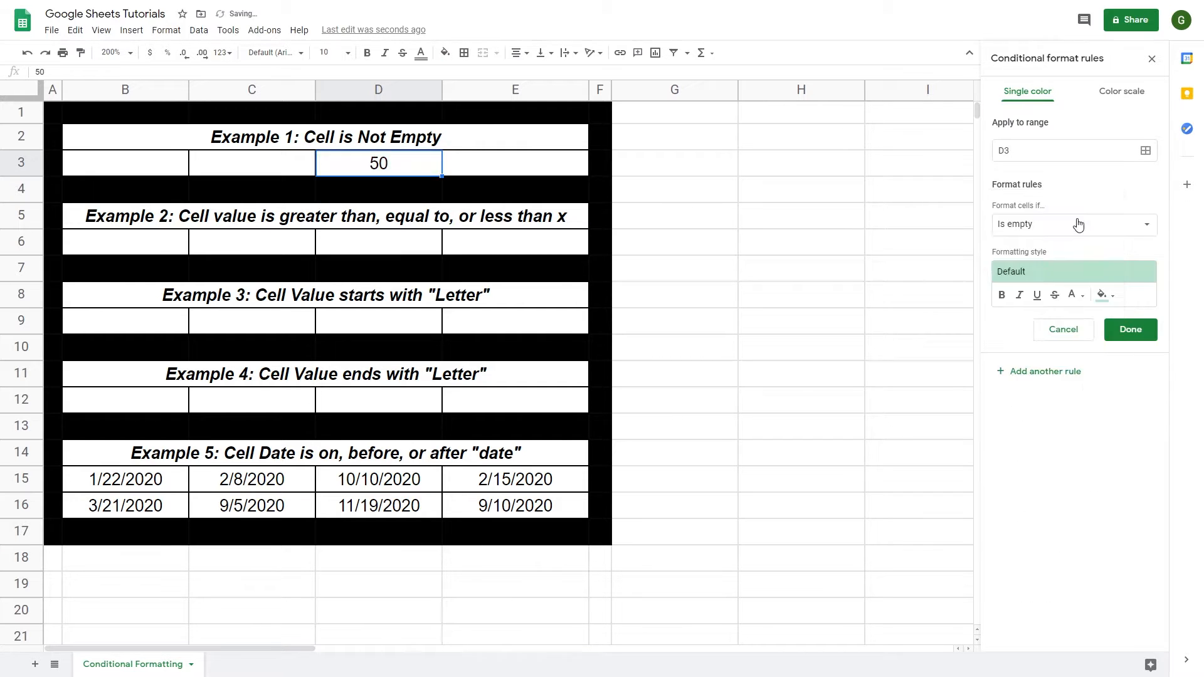
{"action": "left_click", "coordinate": [1132, 331]}
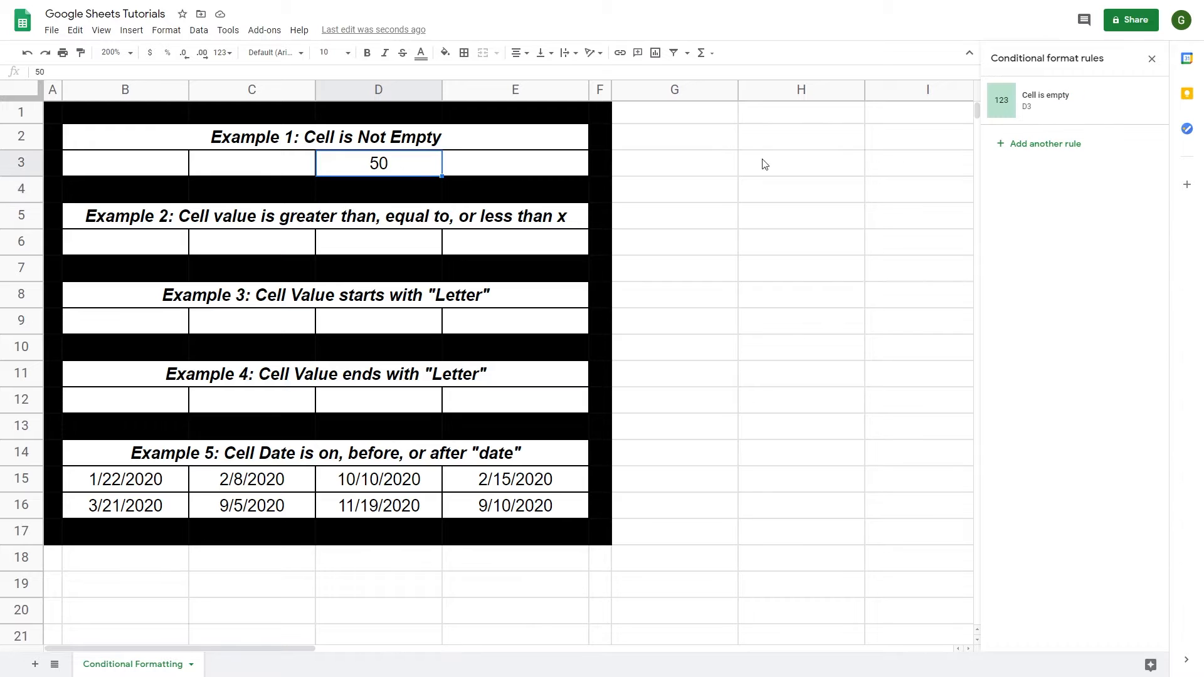
Step: Change the range of the Is empty rule to B3:E3 and save the rule
{"action": "left_click", "coordinate": [1053, 117]}
{"action": "left_click", "coordinate": [1043, 151]}
{"action": "key", "text": "BackSpace"}
{"action": "key", "text": "BackSpace"}
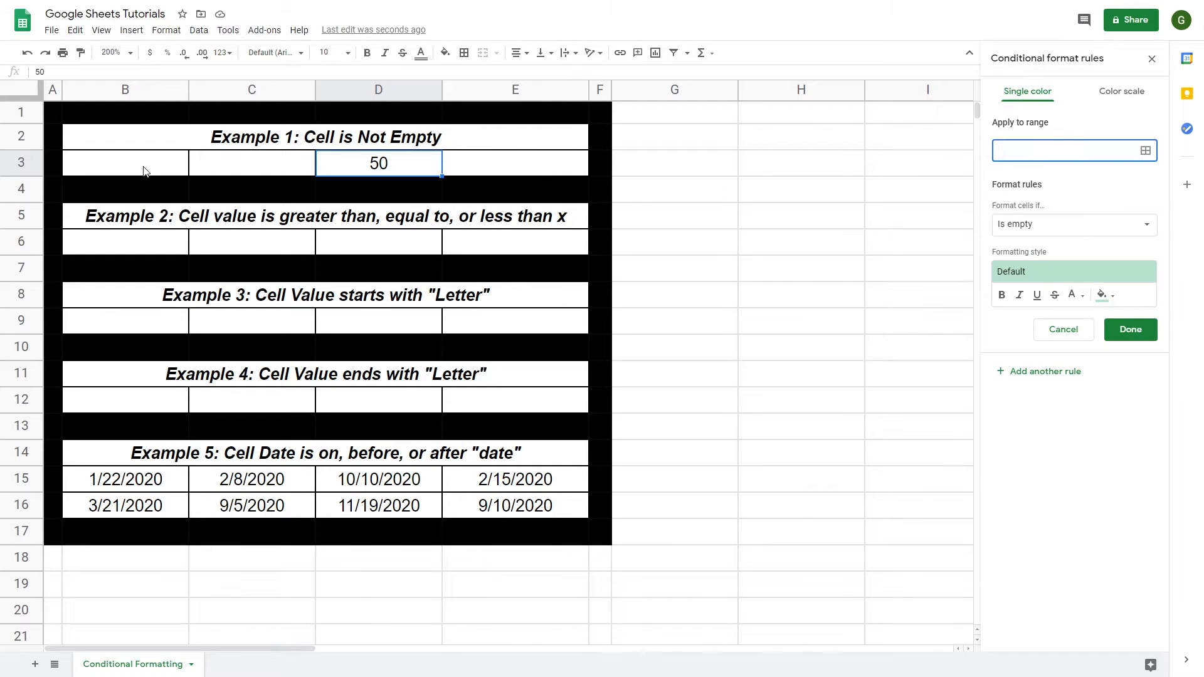
{"action": "left_click_drag", "start_coordinate": [143, 170], "coordinate": [475, 163]}
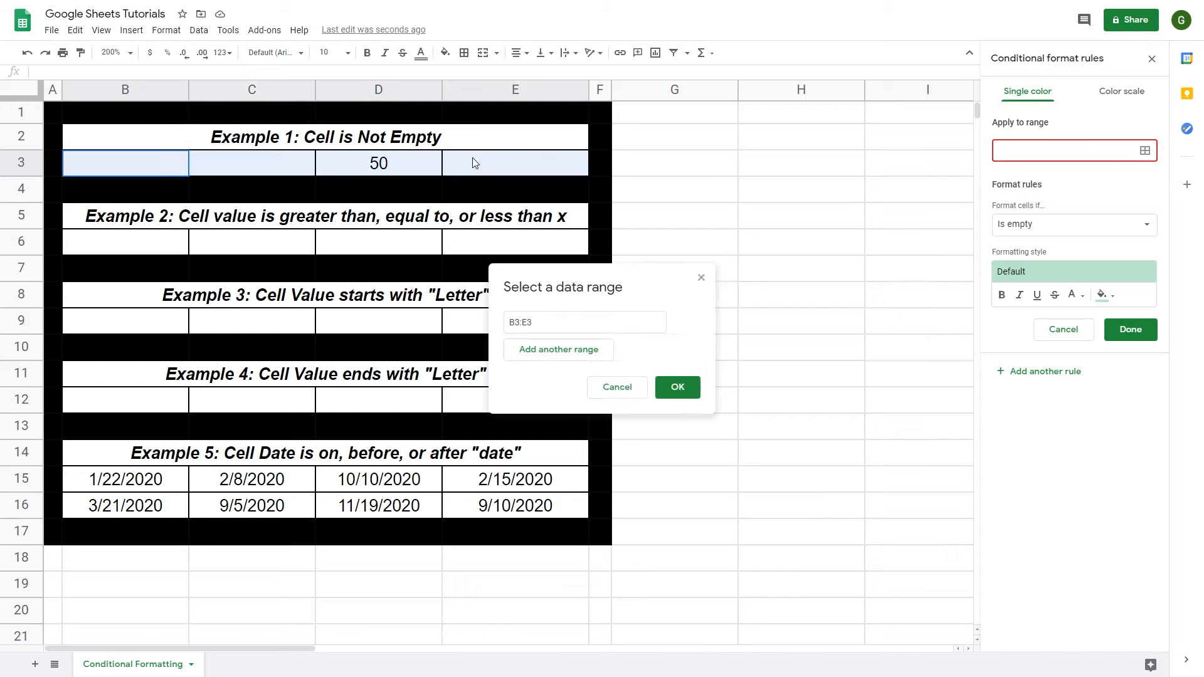
{"action": "left_click", "coordinate": [681, 388]}
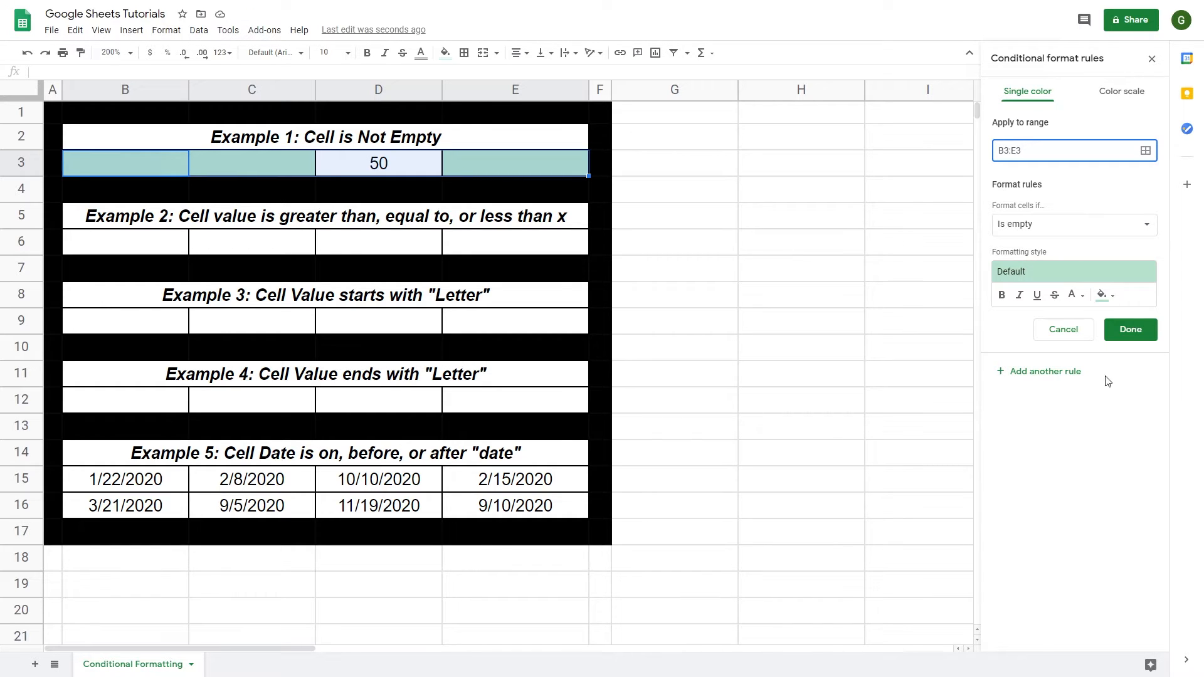
{"action": "left_click", "coordinate": [1126, 332]}
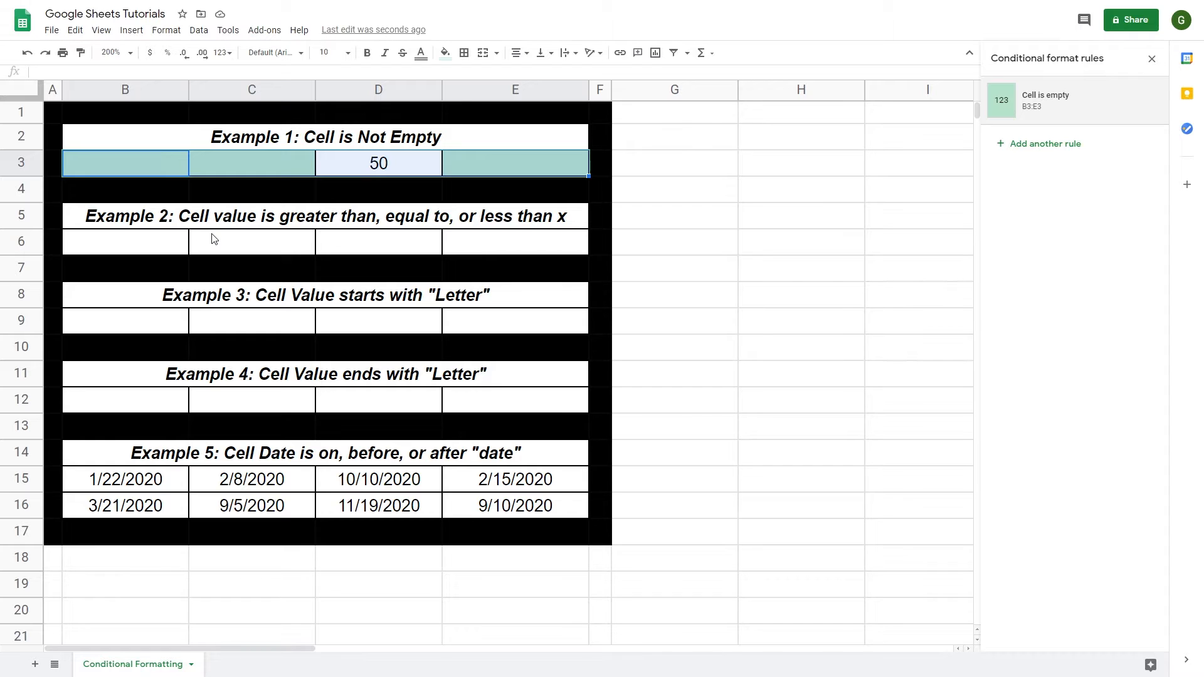
Step: Add a conditional formatting rule to B6:E6 that highlights values greater than 5 with the default style
{"action": "left_click", "coordinate": [161, 249]}
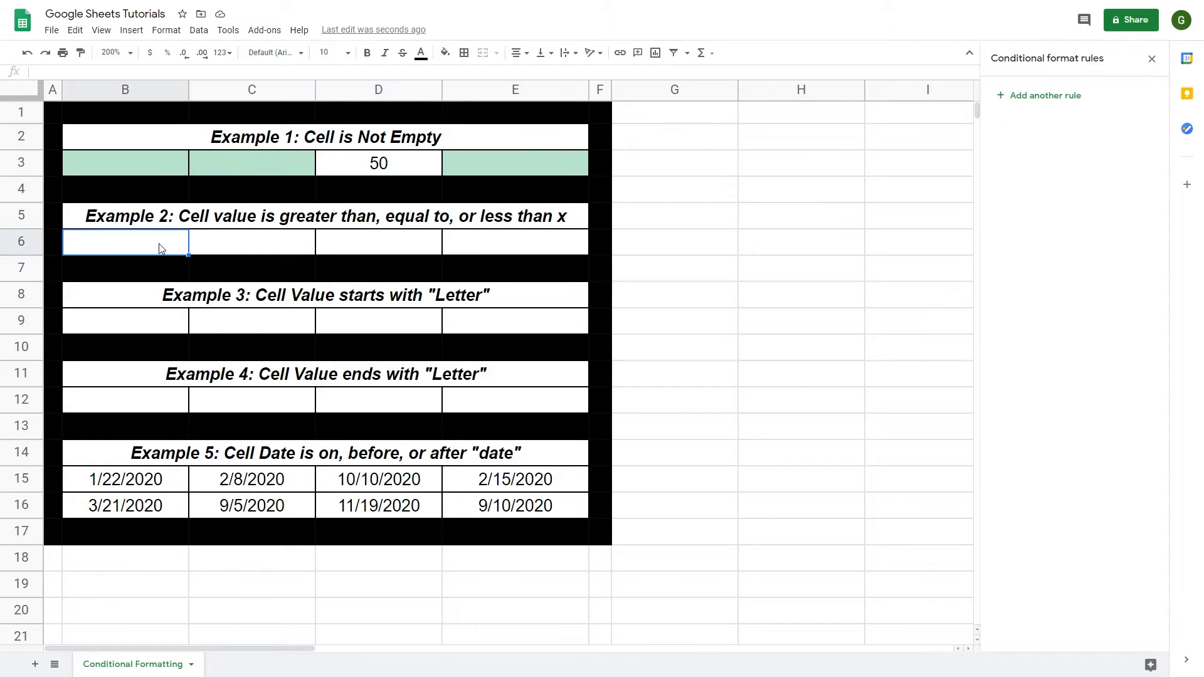
{"action": "left_click_drag", "start_coordinate": [157, 248], "coordinate": [452, 240]}
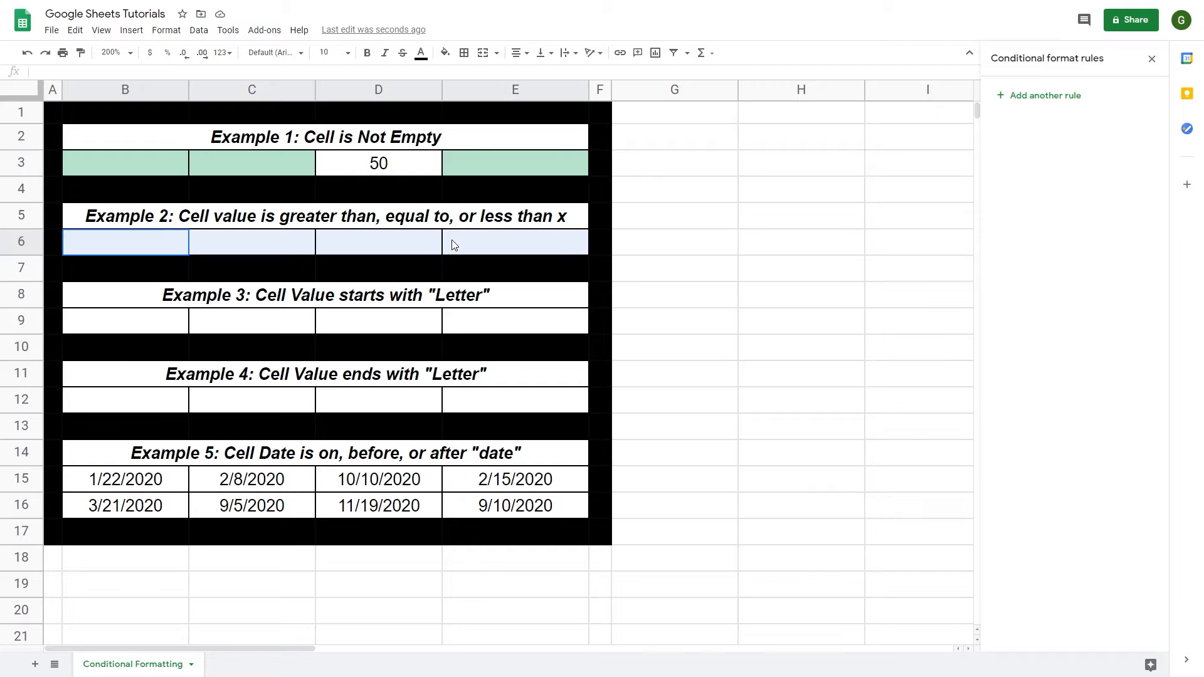
{"action": "left_click", "coordinate": [1047, 96]}
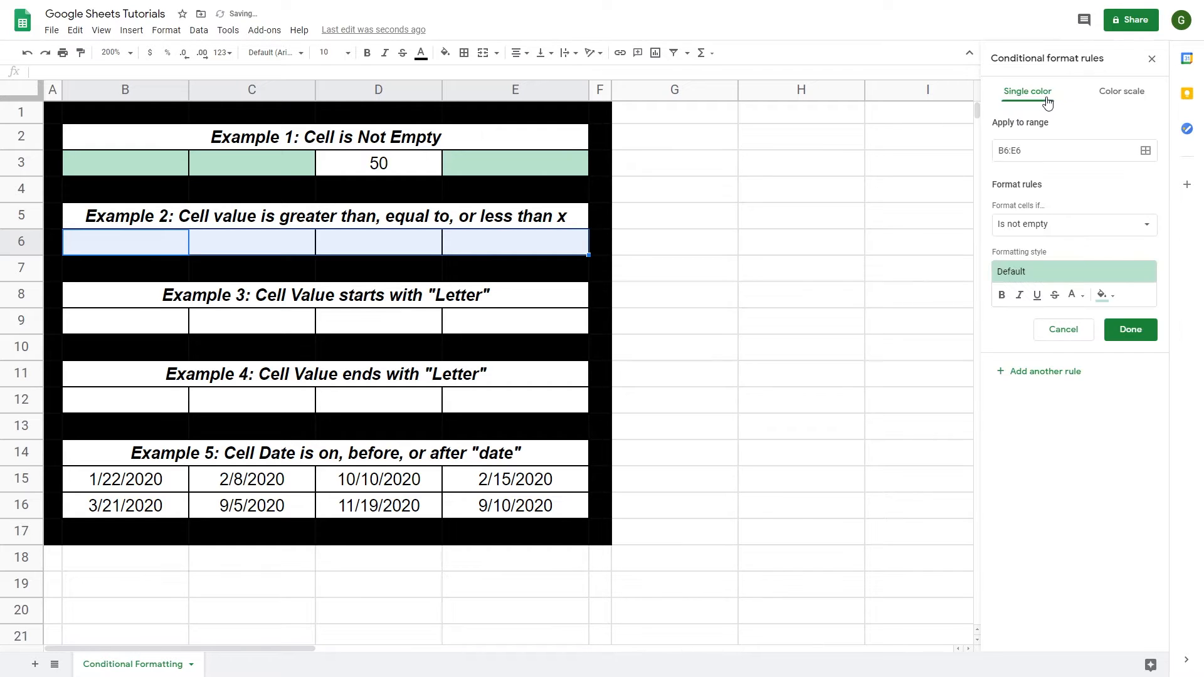
{"action": "left_click", "coordinate": [1073, 235]}
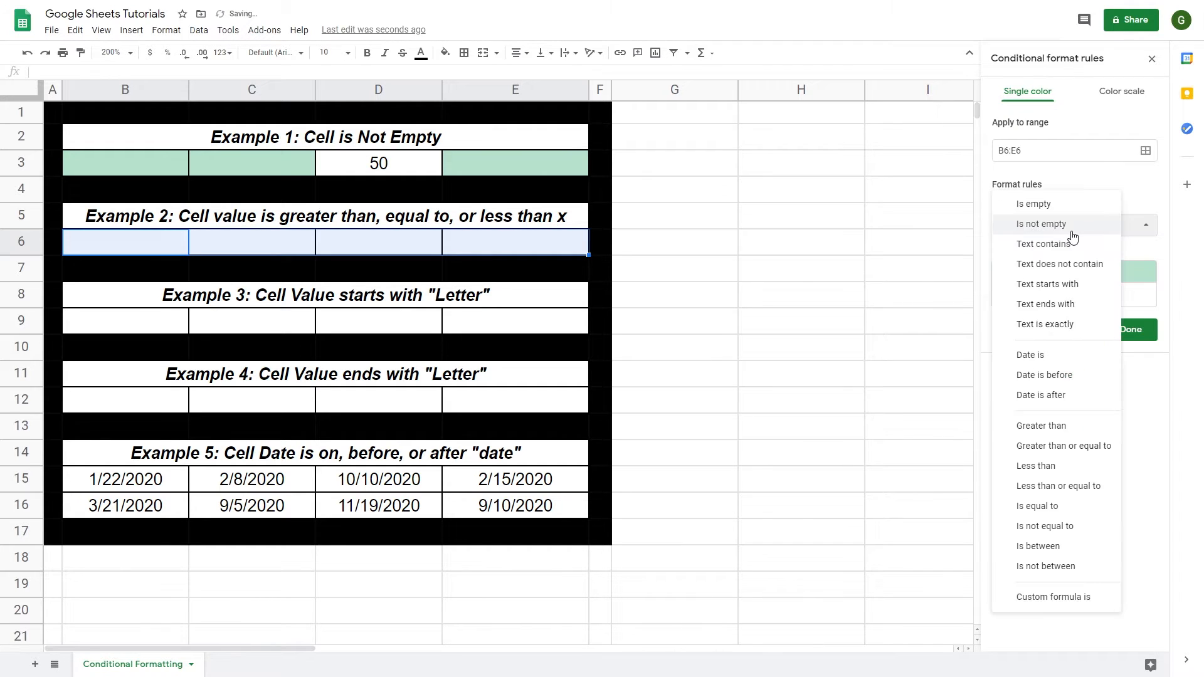
{"action": "left_click", "coordinate": [1086, 426]}
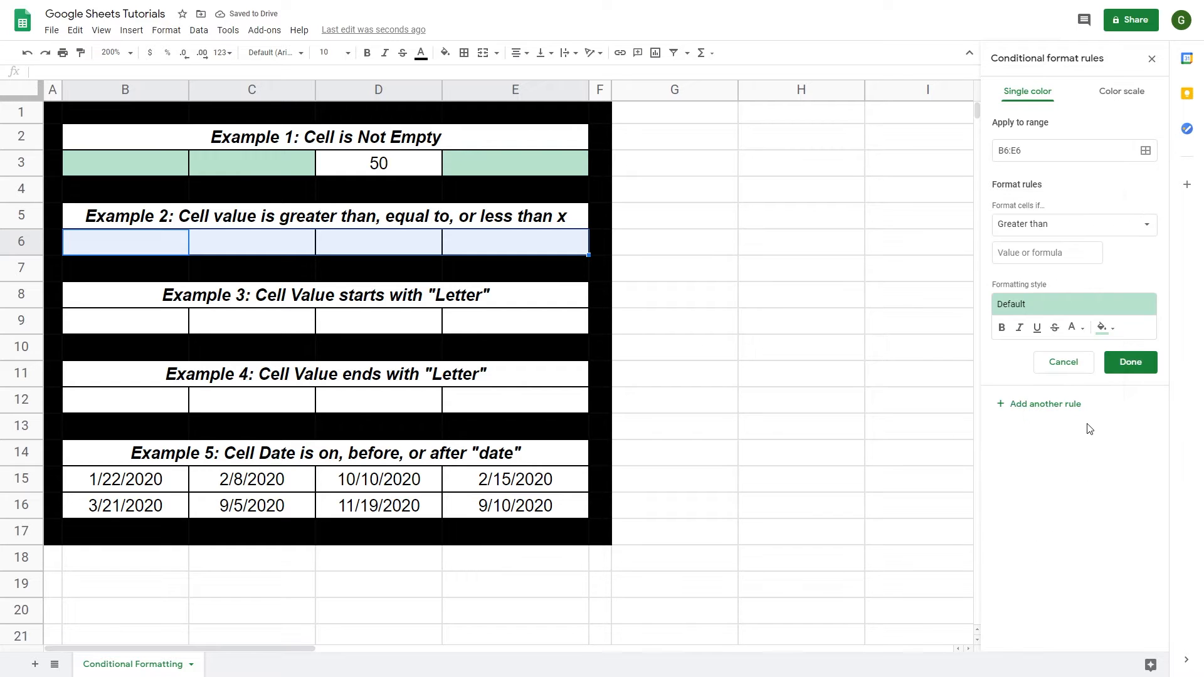
{"action": "left_click", "coordinate": [1032, 252]}
{"action": "type", "text": "5"}
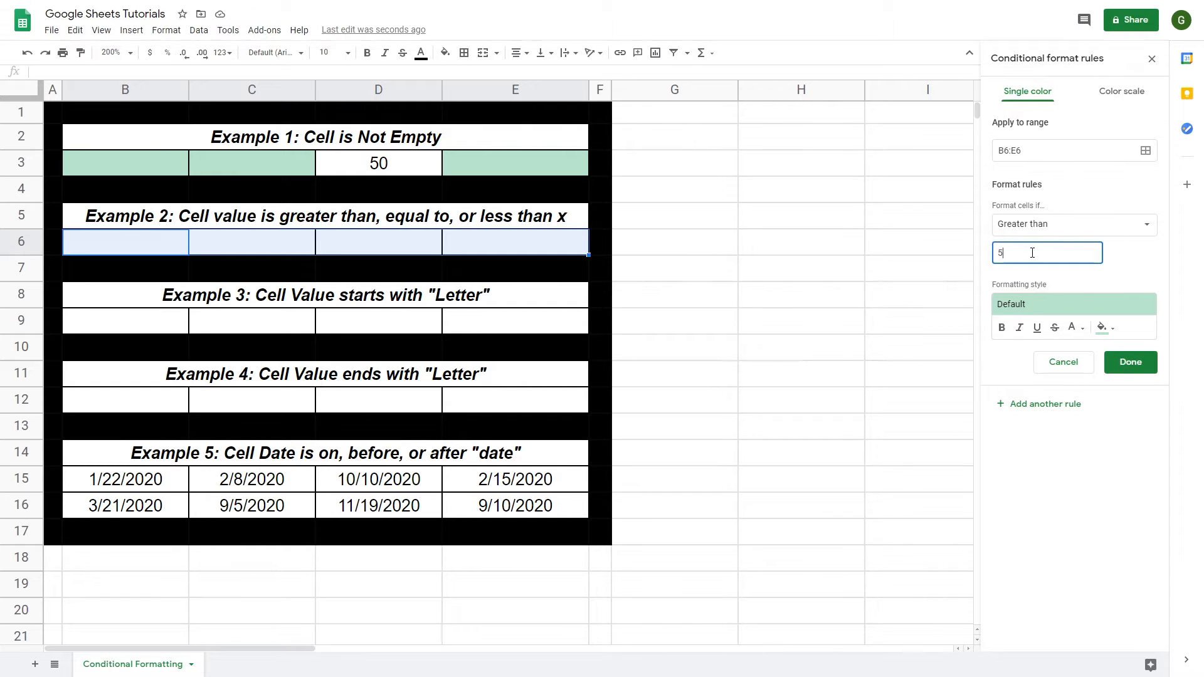
{"action": "left_click", "coordinate": [1119, 363]}
Step: Enter the values 1, 7, 4 and 9 across cells B6 to E6
{"action": "left_click", "coordinate": [174, 246]}
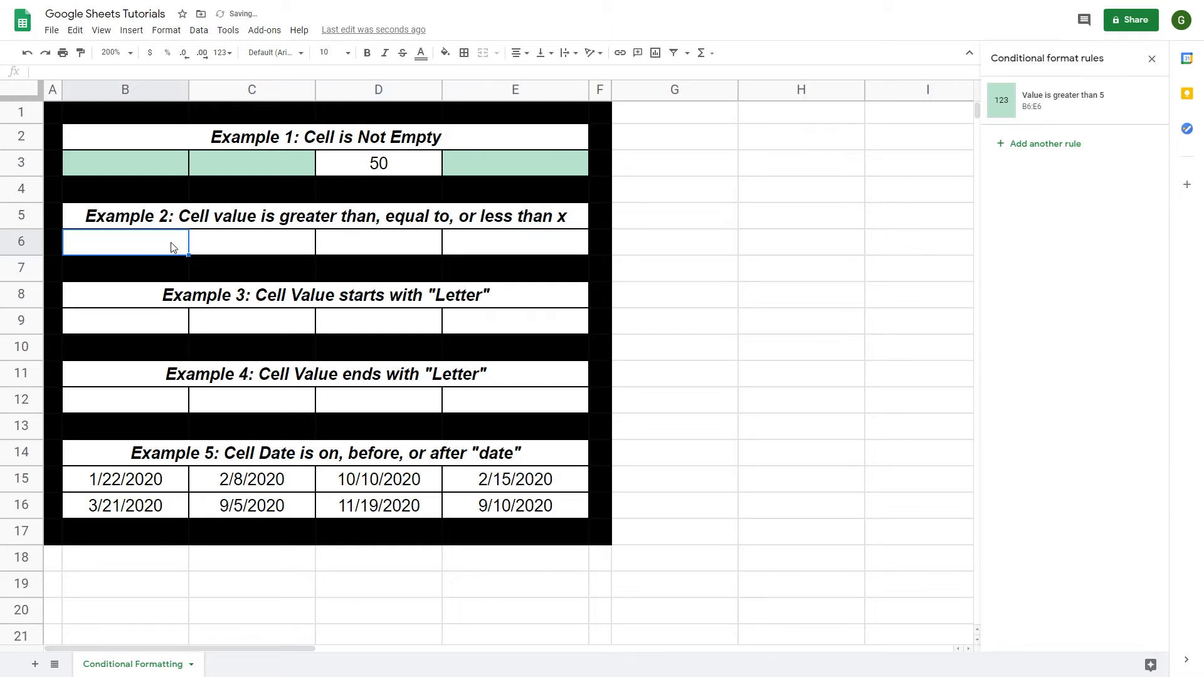
{"action": "type", "text": "1"}
{"action": "key", "text": "Tab"}
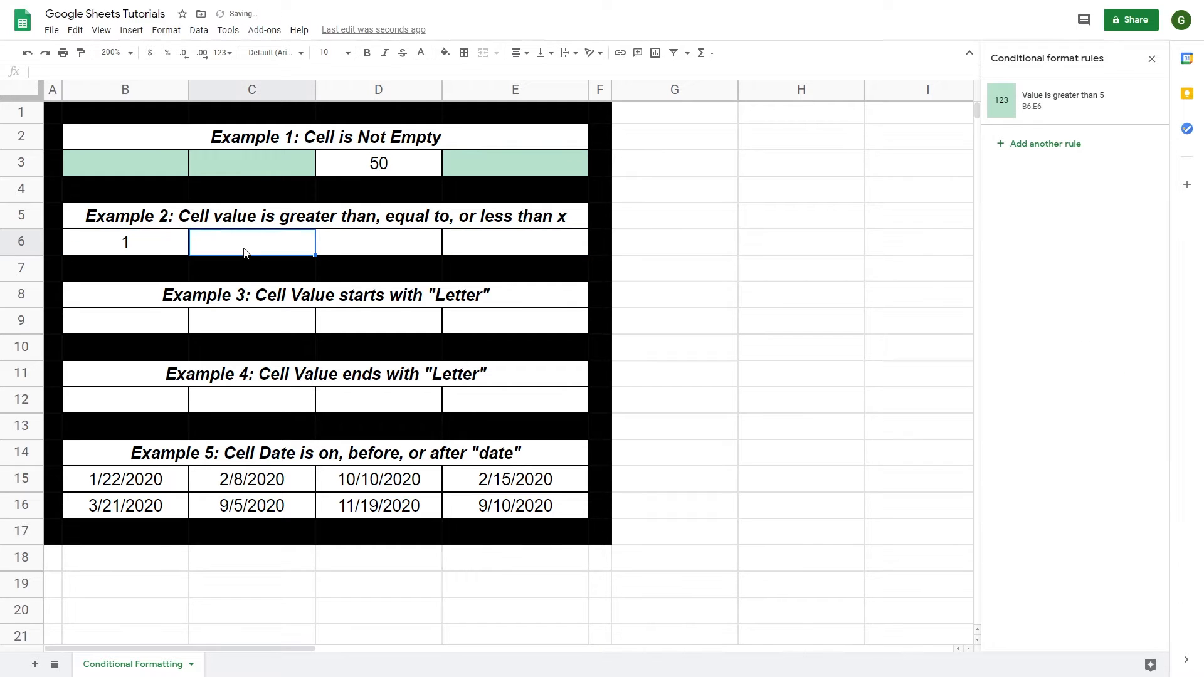
{"action": "type", "text": "7"}
{"action": "key", "text": "Tab"}
{"action": "type", "text": "4"}
{"action": "key", "text": "Tab"}
{"action": "type", "text": "9"}
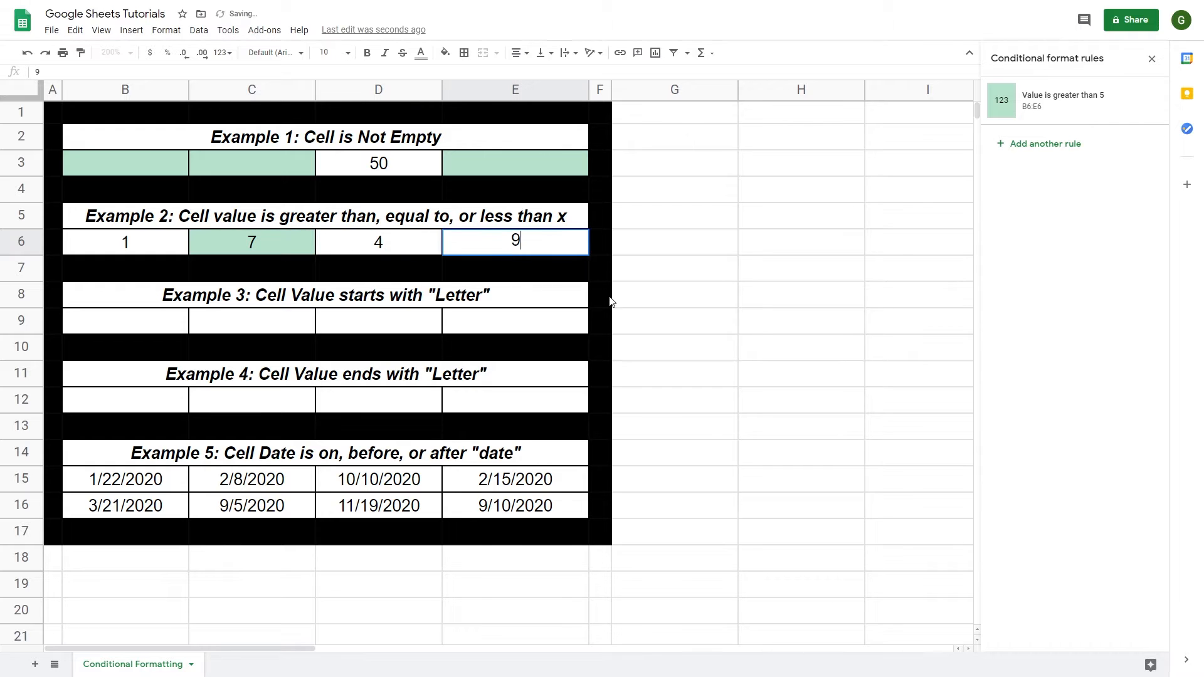
{"action": "left_click", "coordinate": [641, 296]}
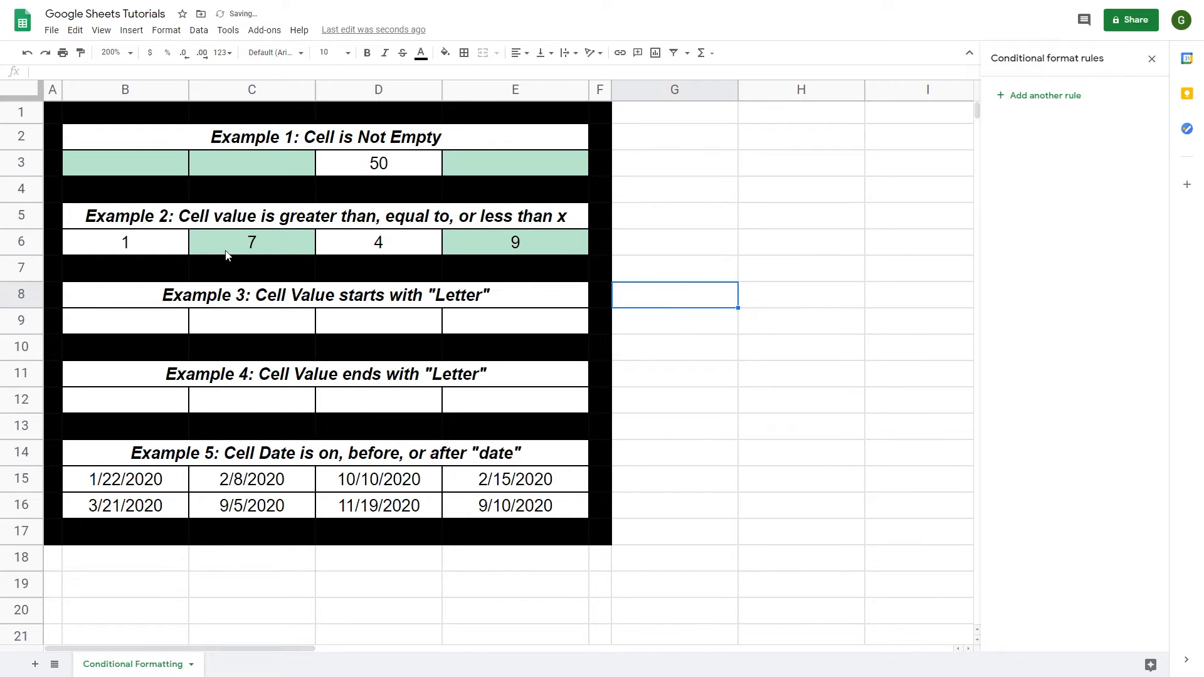
Step: Change the condition of the B6:E6 formatting rule to Less than
{"action": "left_click", "coordinate": [178, 245]}
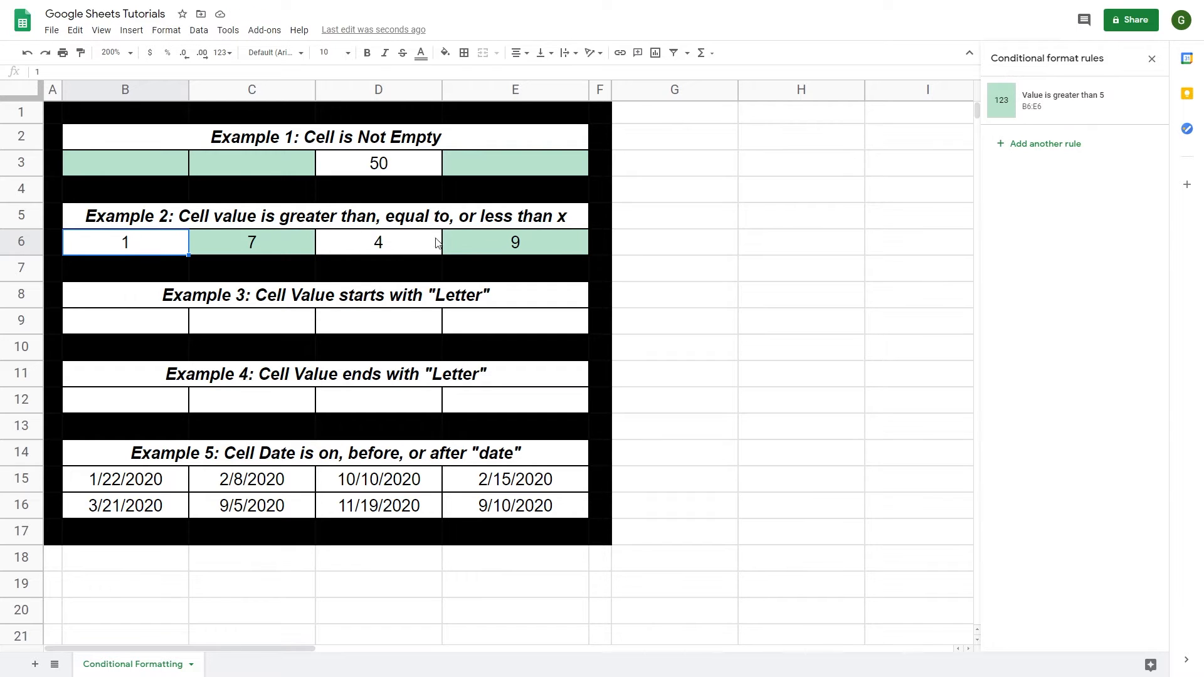
{"action": "left_click", "coordinate": [277, 249]}
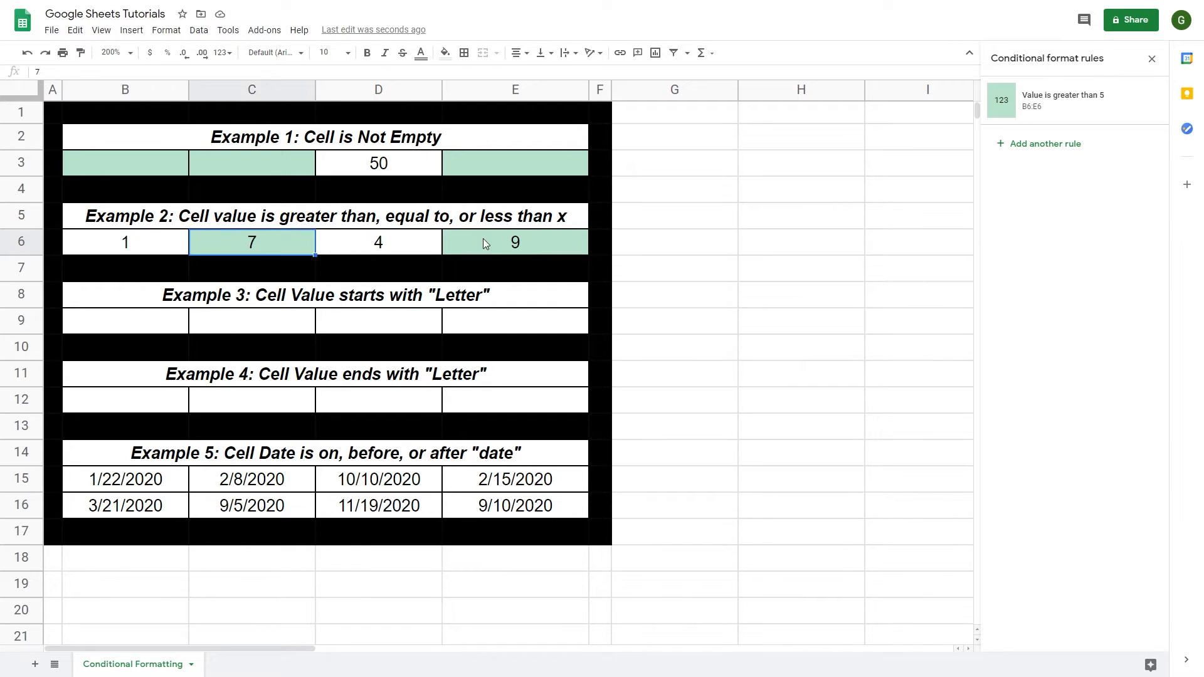
{"action": "left_click", "coordinate": [483, 238]}
{"action": "left_click", "coordinate": [1064, 105]}
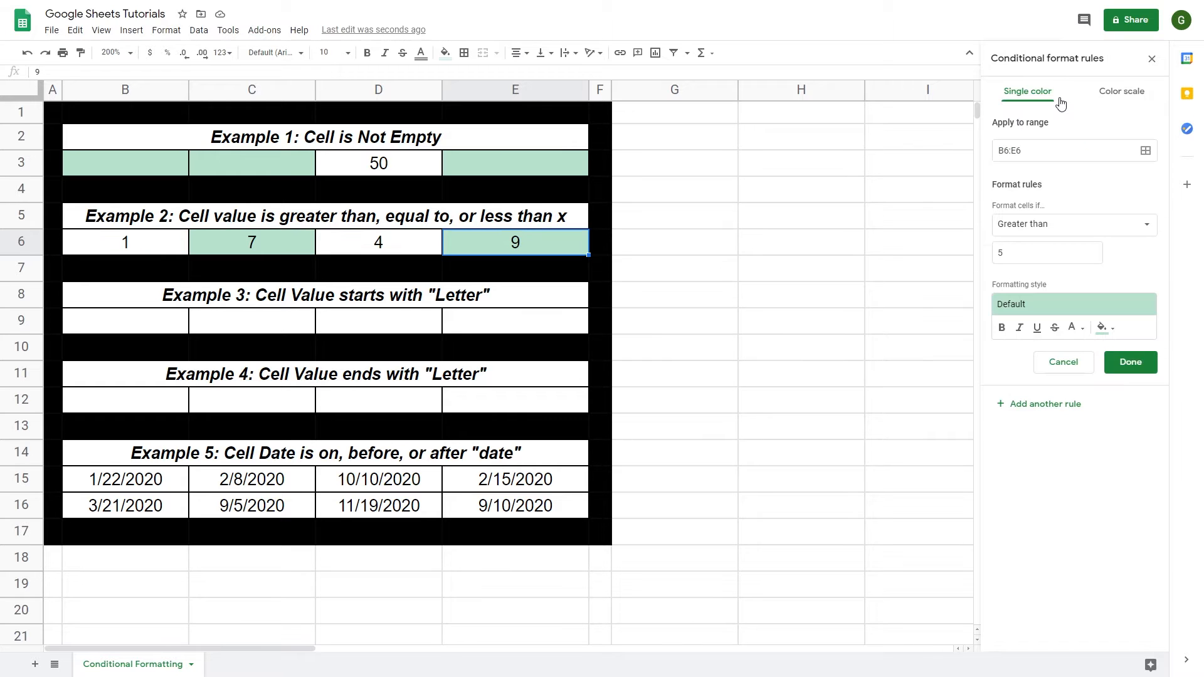
{"action": "left_click", "coordinate": [1039, 225]}
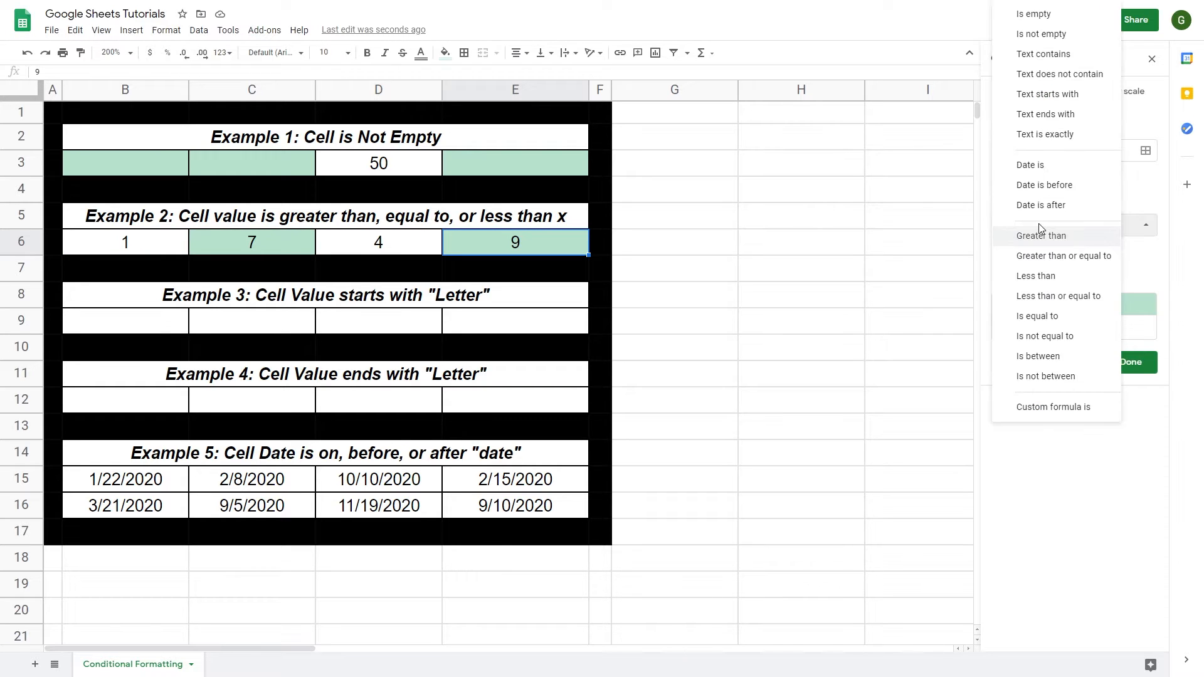
{"action": "left_click", "coordinate": [1067, 277]}
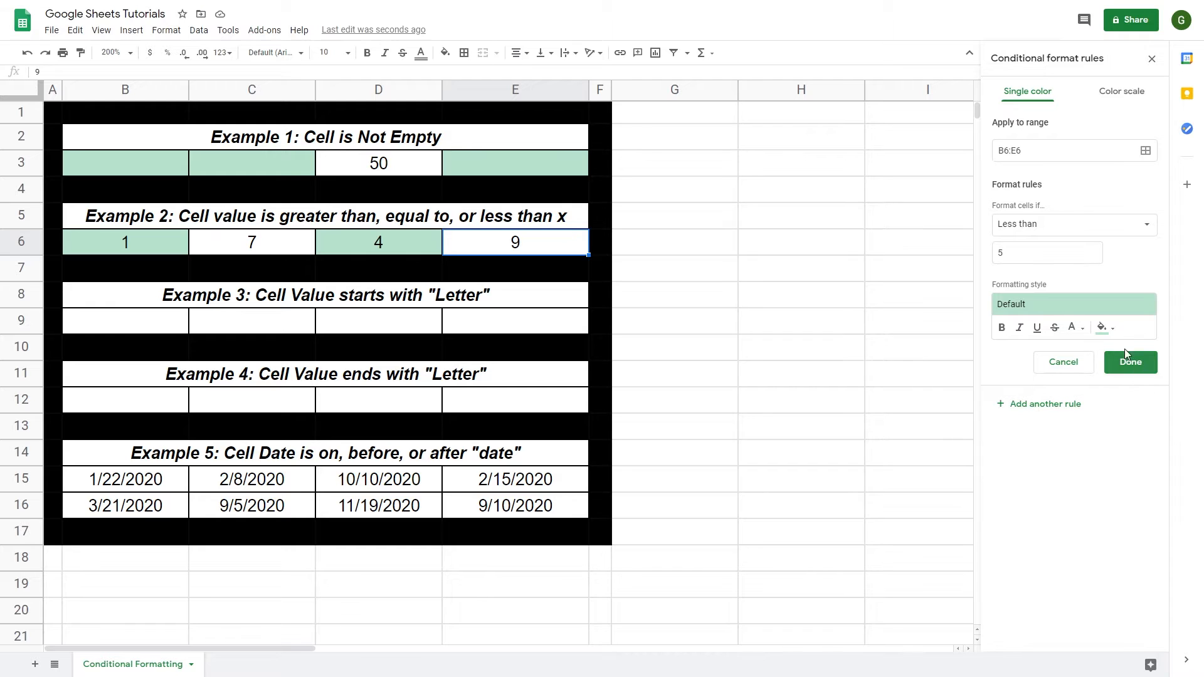
Step: Change the B6:E6 rule's condition to Is equal to, replace the value in D6 with 5, and save the rule
{"action": "left_click", "coordinate": [1043, 231]}
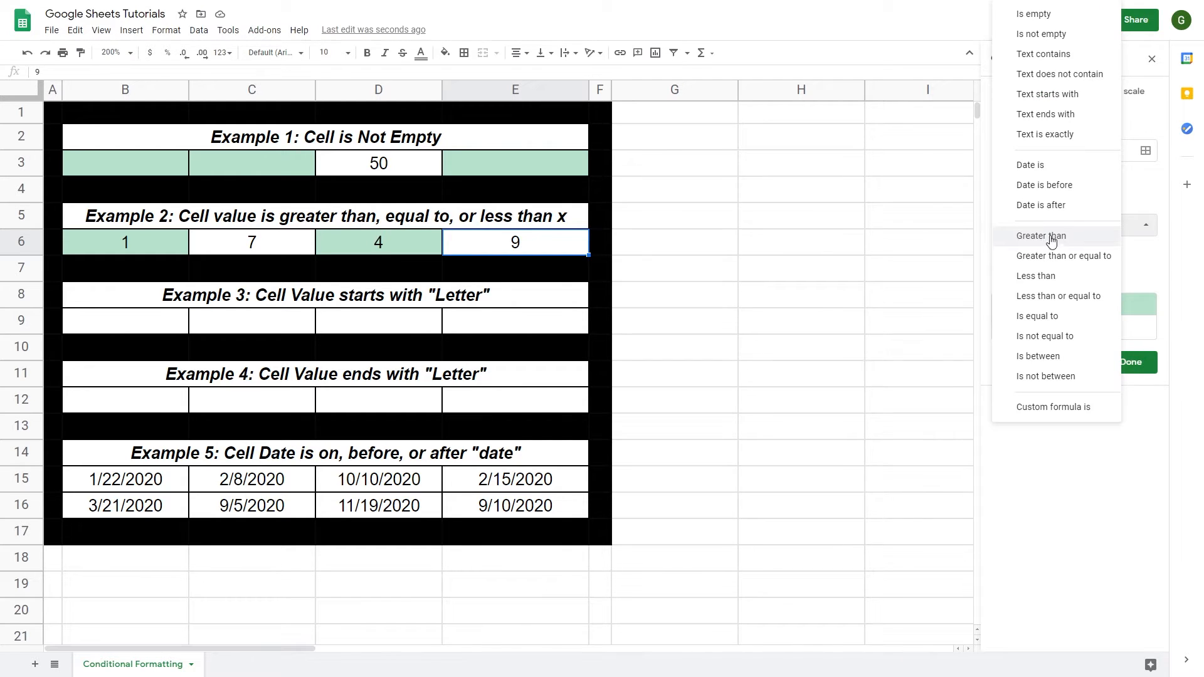
{"action": "left_click", "coordinate": [1079, 319]}
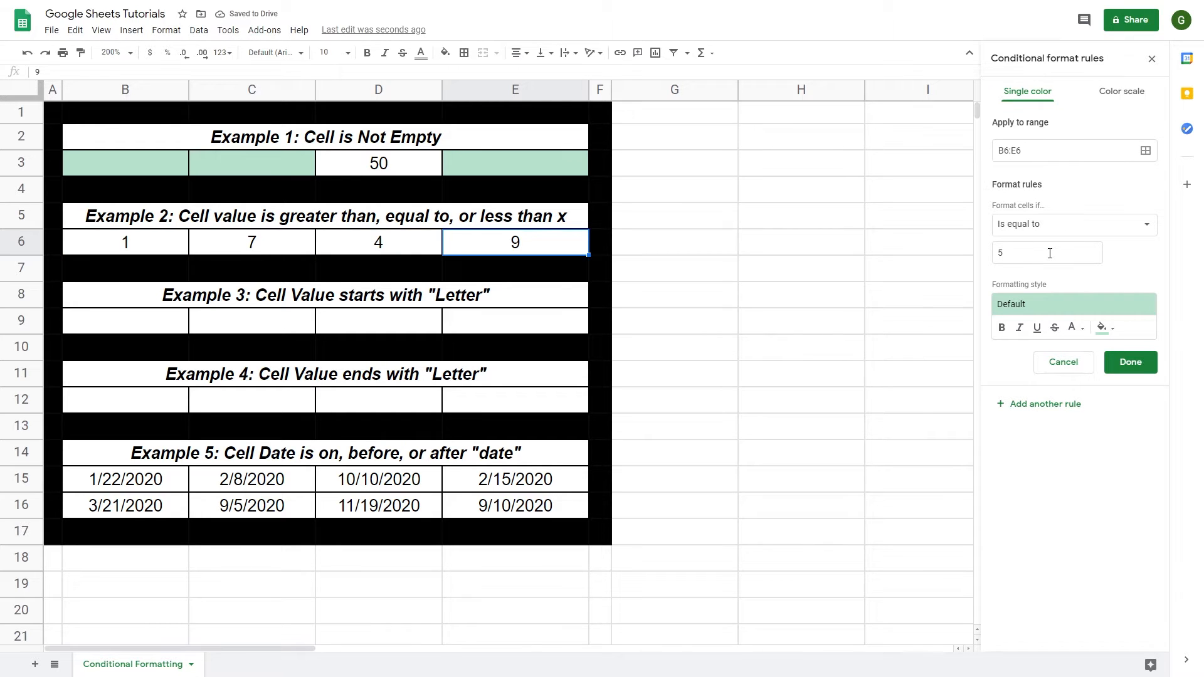
{"action": "double_click", "coordinate": [417, 244]}
{"action": "left_click_drag", "start_coordinate": [417, 243], "coordinate": [318, 258]}
{"action": "type", "text": "6"}
{"action": "key", "text": "BackSpace"}
{"action": "type", "text": "5"}
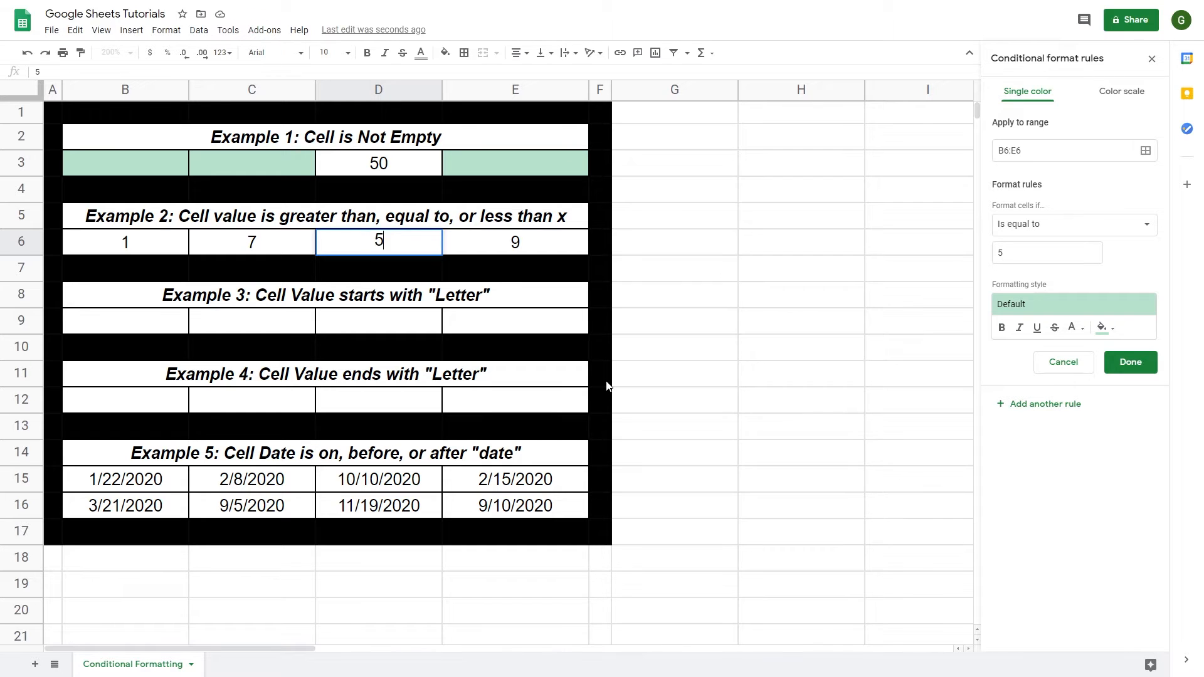
{"action": "key", "text": "Return"}
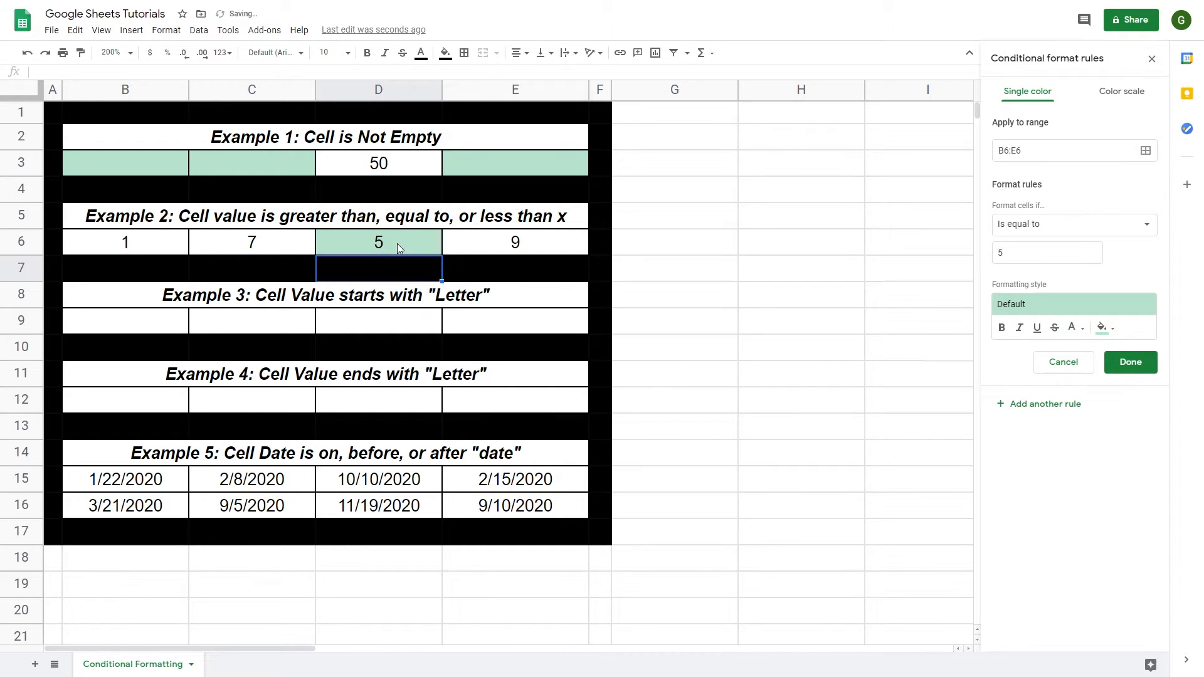
{"action": "left_click", "coordinate": [1131, 362]}
Step: Change the B6:E6 formatting rule's condition to Greater than or equal to 5 and save the rule
{"action": "left_click", "coordinate": [1010, 103]}
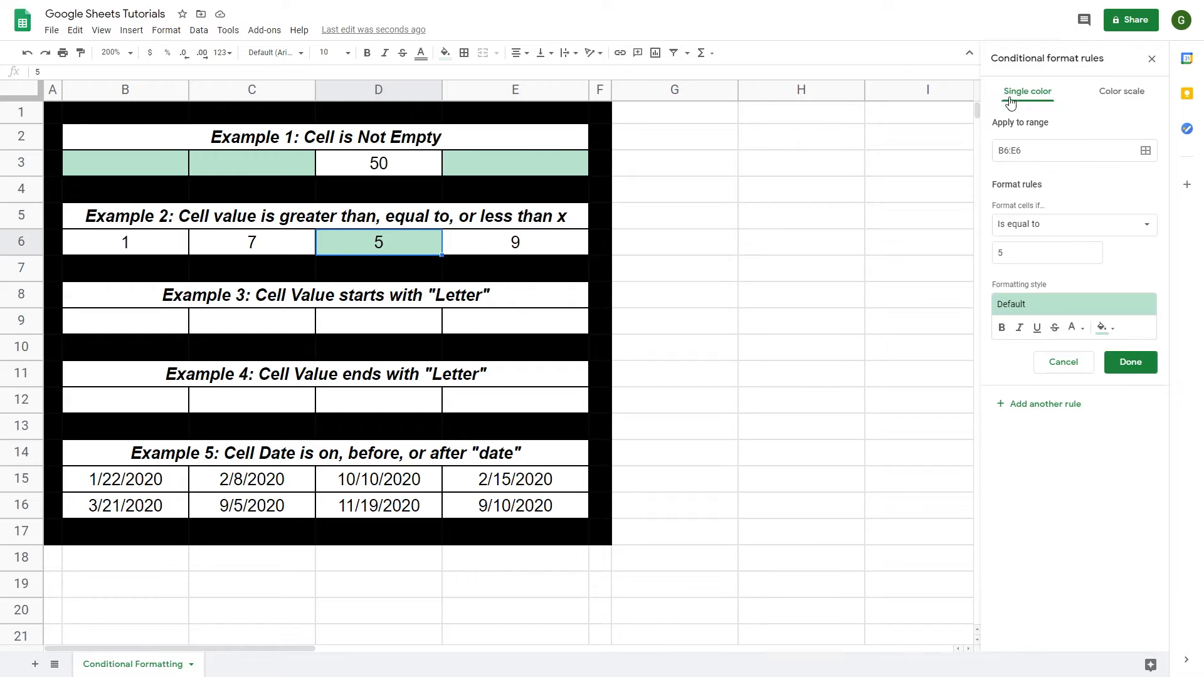
{"action": "left_click", "coordinate": [1082, 233]}
{"action": "left_click", "coordinate": [1087, 252]}
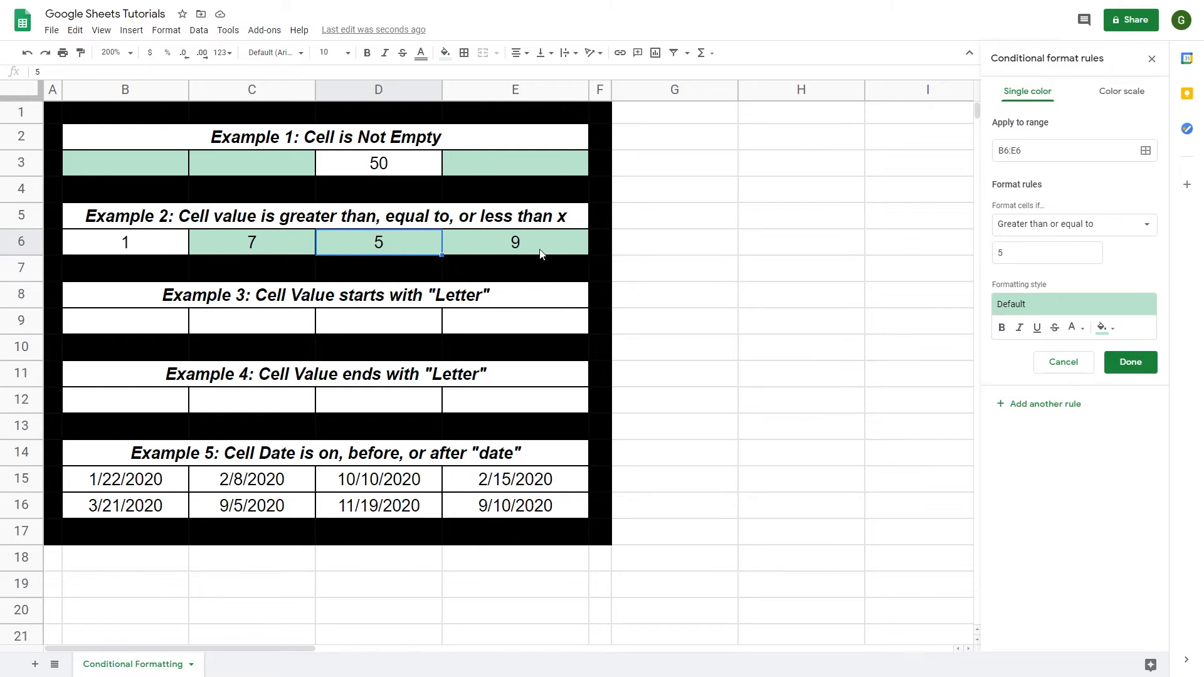
{"action": "left_click", "coordinate": [1131, 376]}
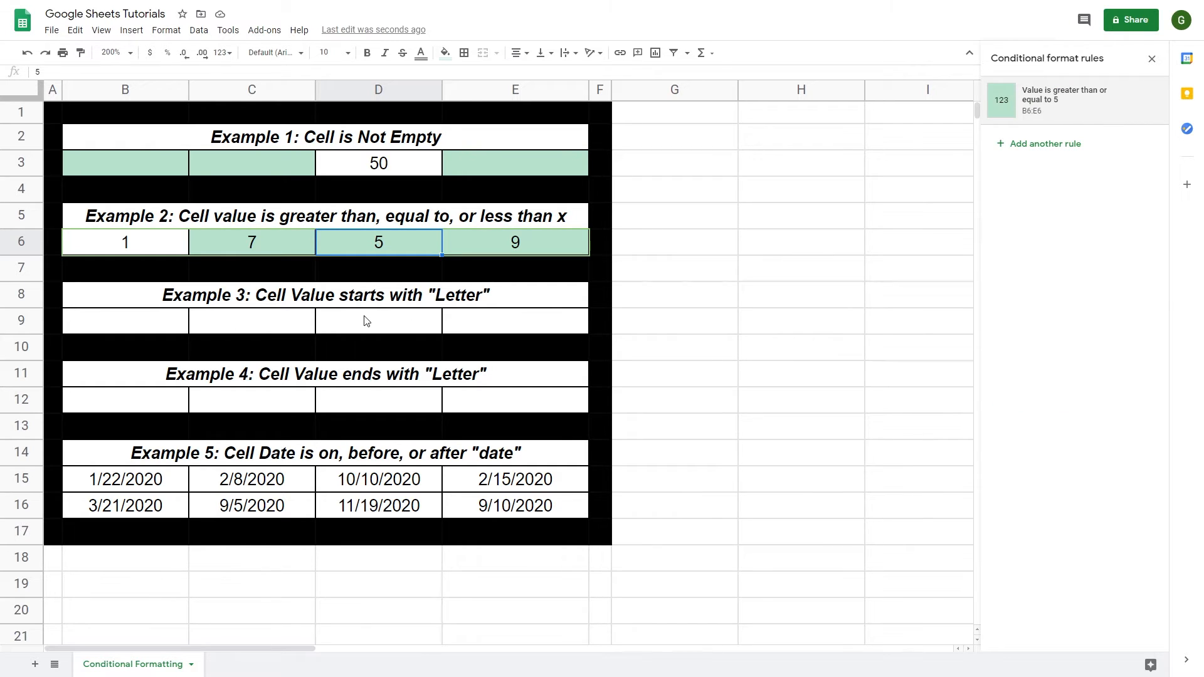
Step: Enter apple, orange, green and blue across cells B9 to E9
{"action": "left_click", "coordinate": [142, 323]}
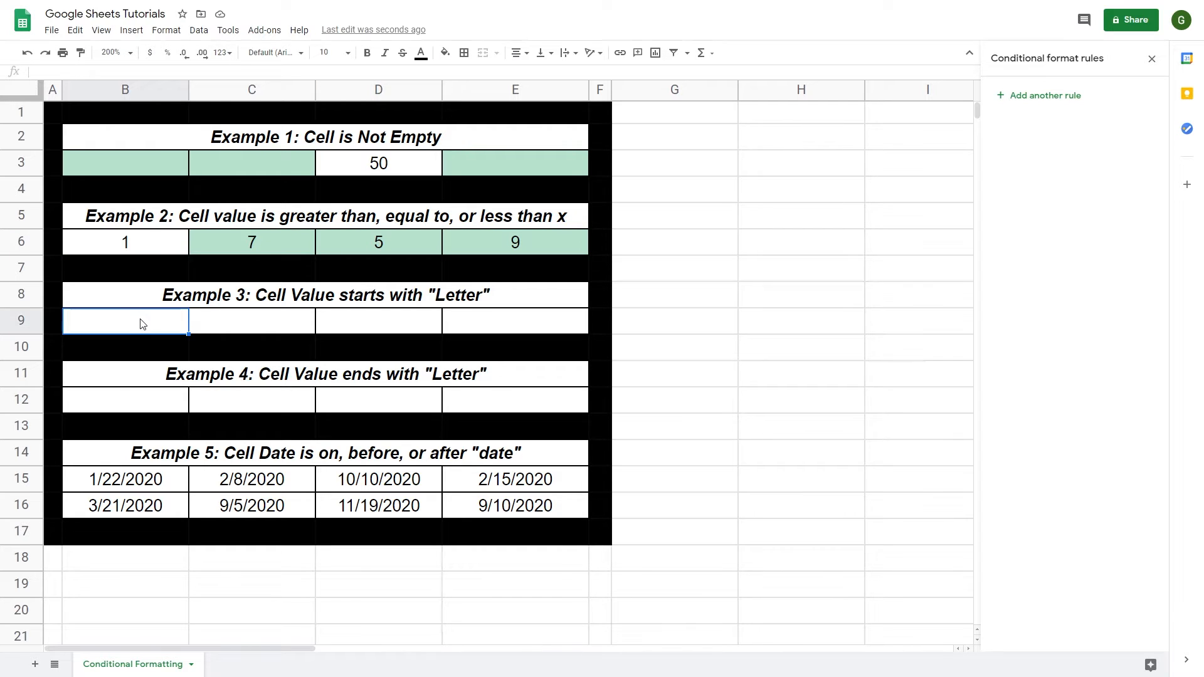
{"action": "type", "text": "apple"}
{"action": "key", "text": "Tab"}
{"action": "type", "text": "orange"}
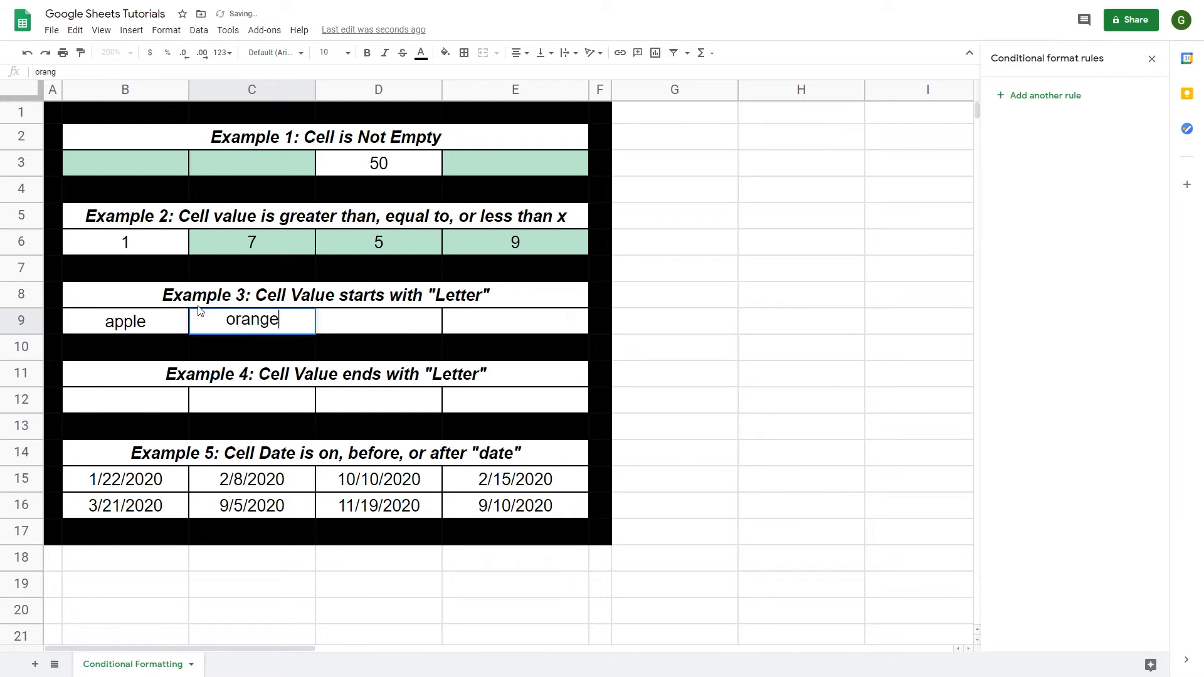
{"action": "key", "text": "Tab"}
{"action": "type", "text": "green"}
{"action": "key", "text": "Tab"}
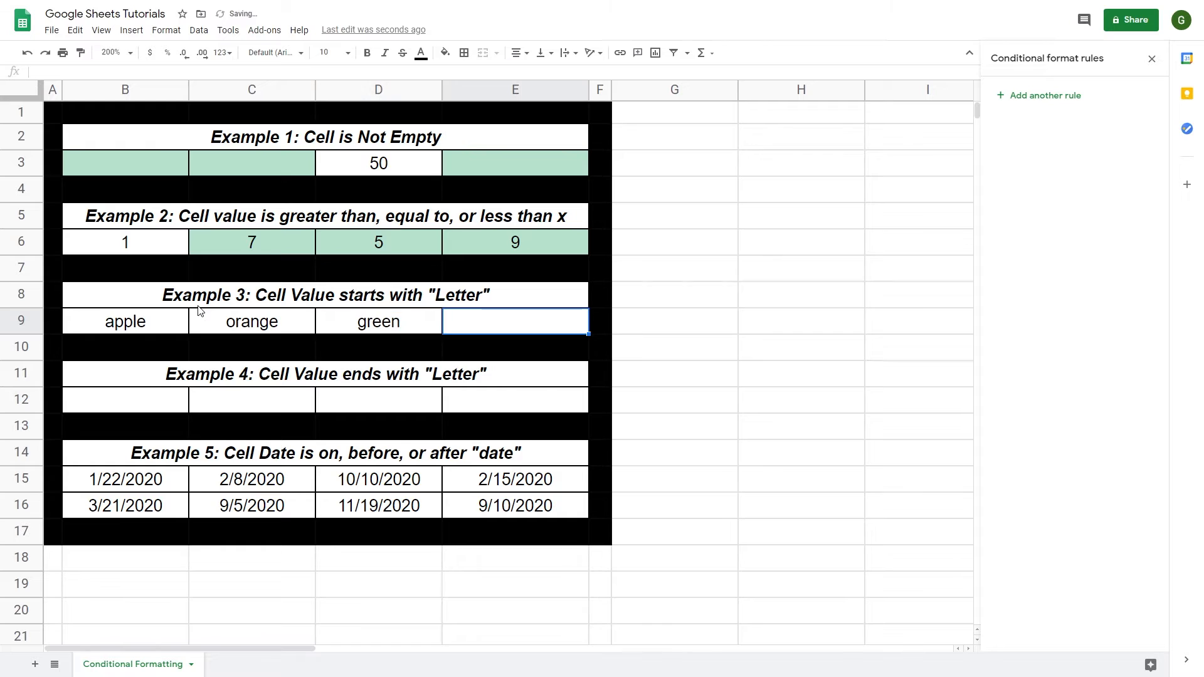
{"action": "type", "text": "blue"}
{"action": "left_click", "coordinate": [803, 388]}
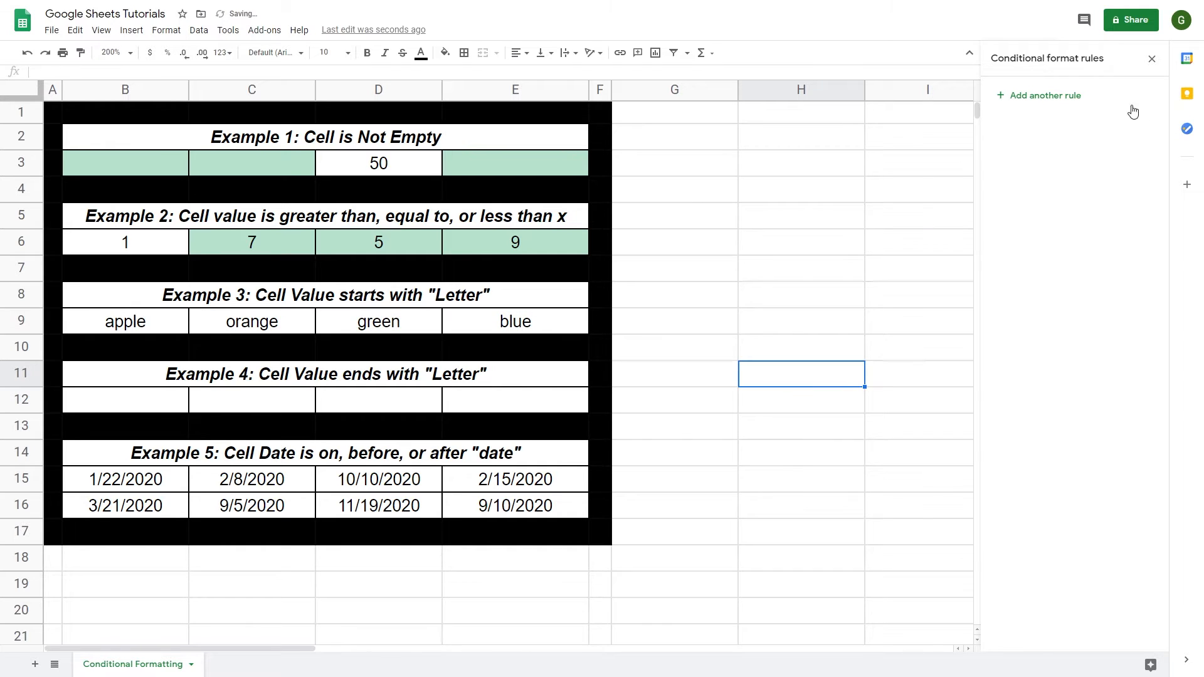
Step: Add a conditional formatting rule to B9:E9 that highlights text starting with "a" in the default style
{"action": "left_click_drag", "start_coordinate": [131, 325], "coordinate": [475, 328]}
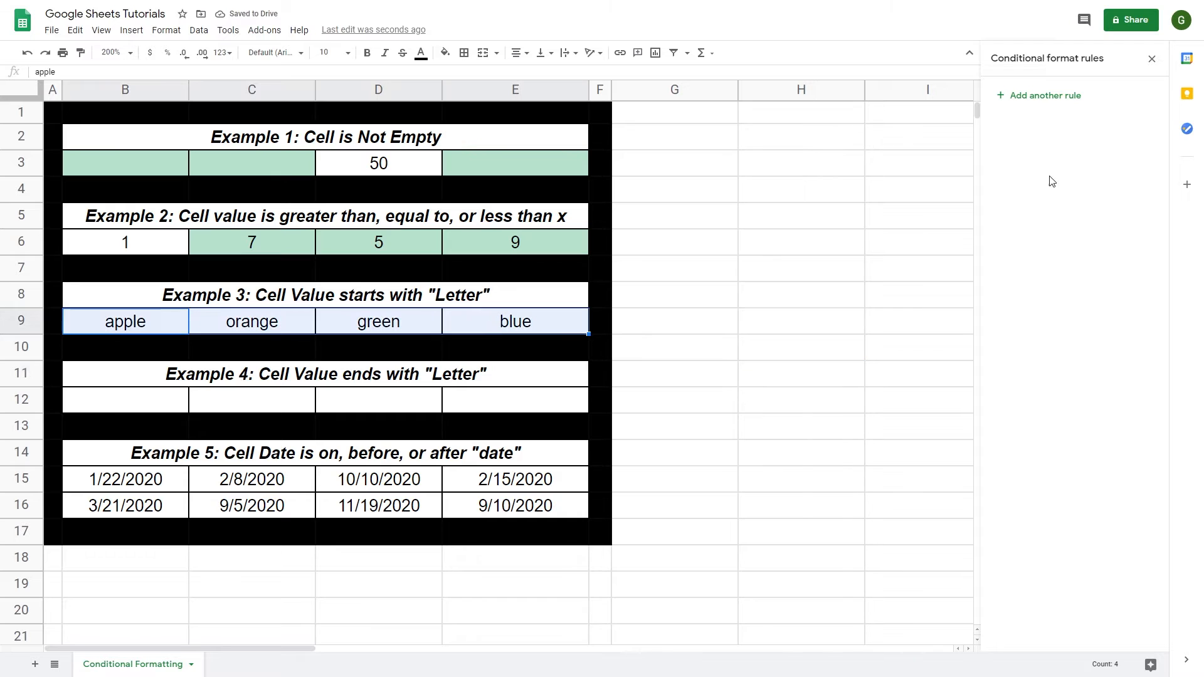
{"action": "left_click", "coordinate": [1041, 96]}
{"action": "left_click", "coordinate": [1071, 234]}
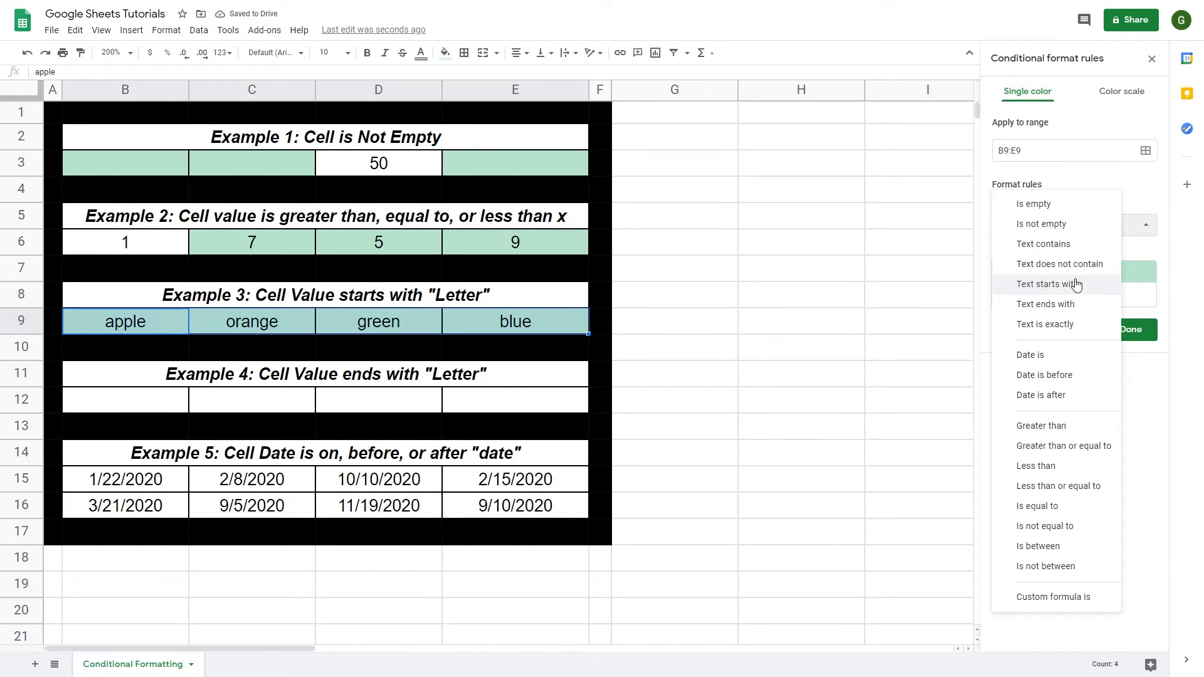
{"action": "left_click", "coordinate": [1046, 284]}
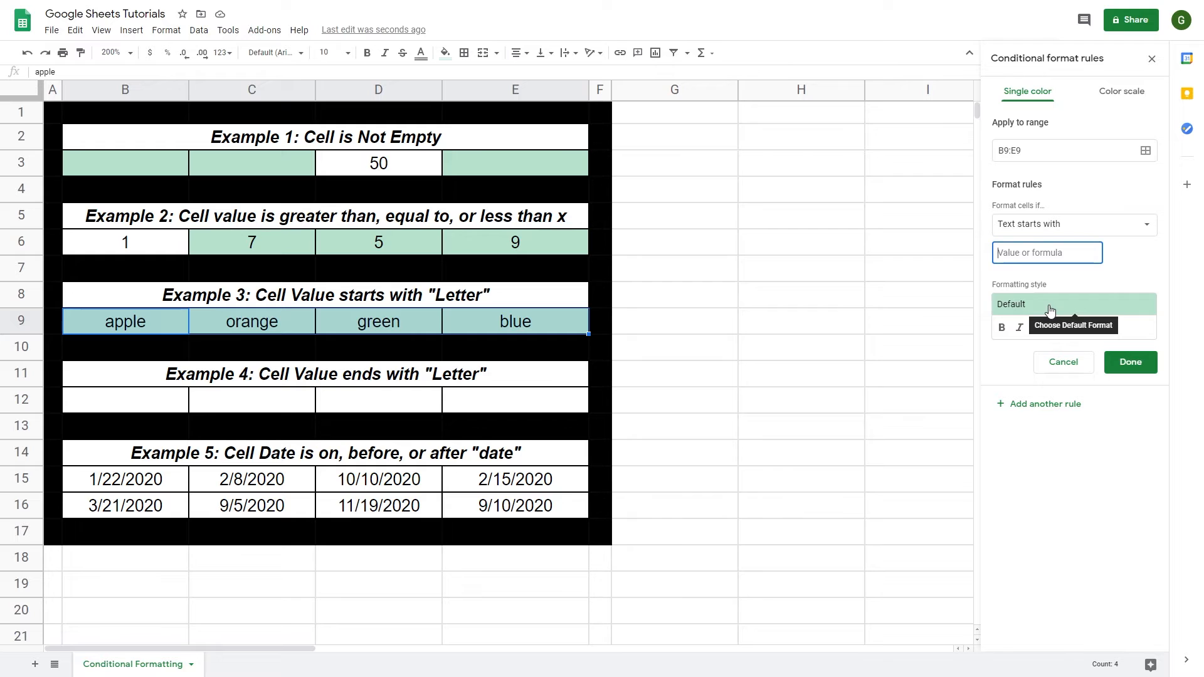
{"action": "type", "text": "a"}
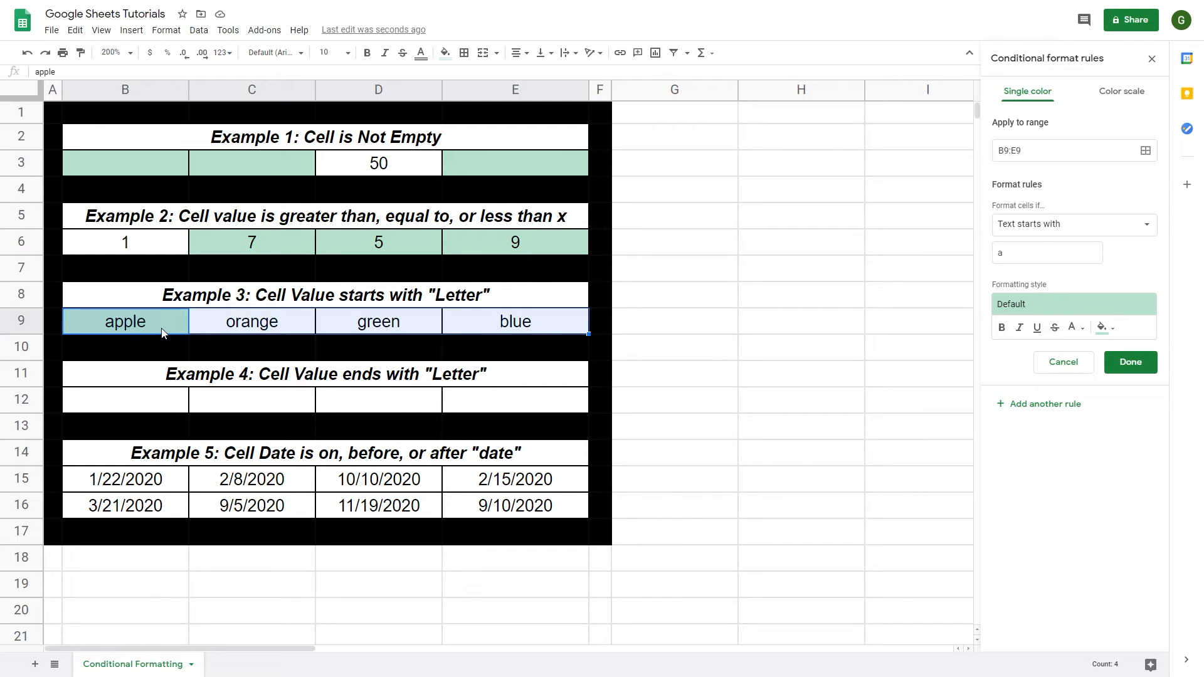
Step: Change the B9:E9 rule's condition to Text ends with "e"
{"action": "left_click", "coordinate": [1067, 231]}
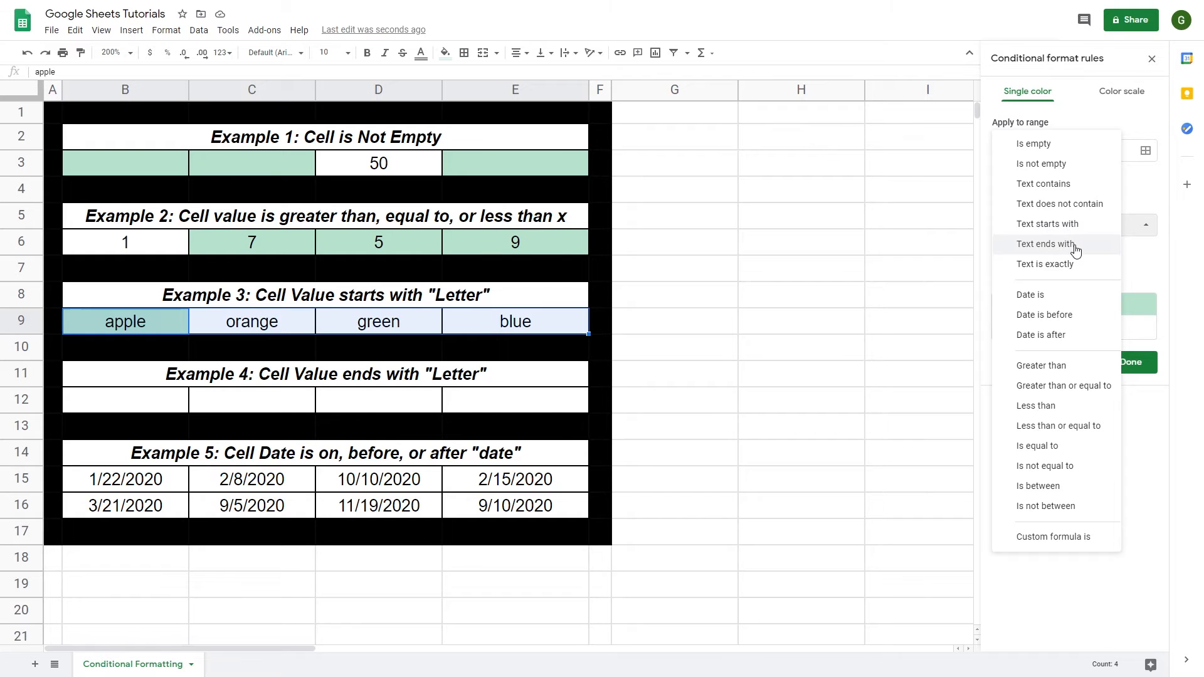
{"action": "left_click", "coordinate": [1076, 249]}
{"action": "left_click", "coordinate": [1076, 245]}
{"action": "type", "text": "a"}
{"action": "key", "text": "BackSpace"}
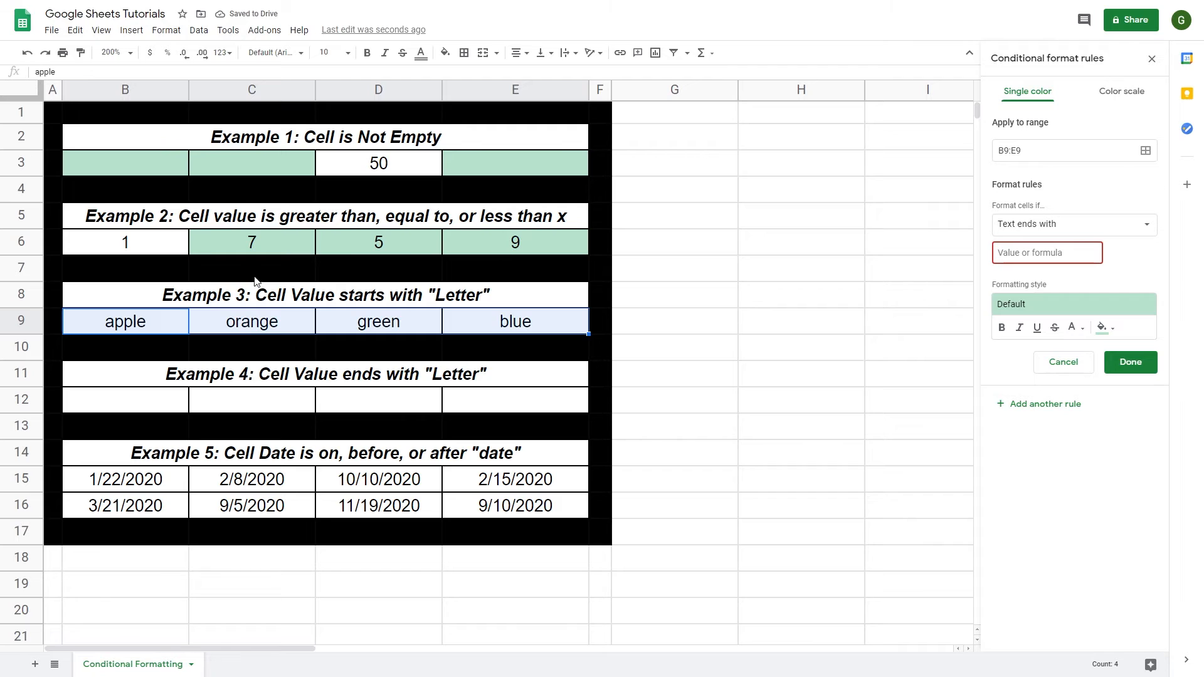
{"action": "type", "text": "e"}
{"action": "left_click", "coordinate": [1109, 458]}
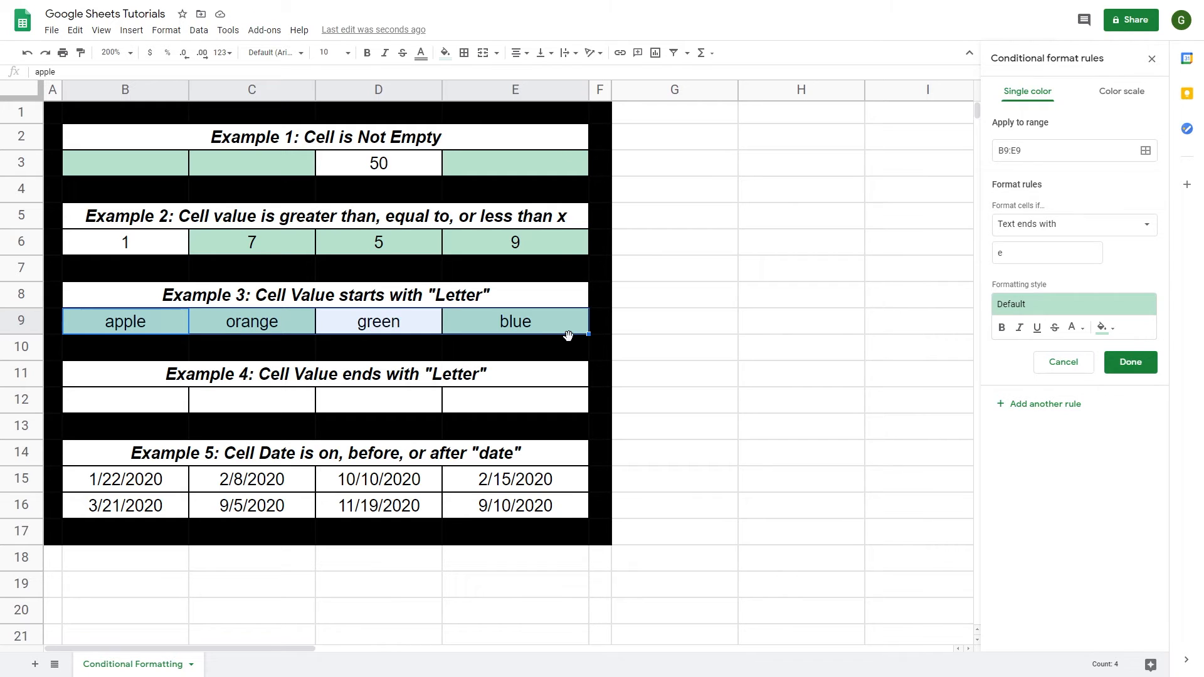
Step: Change the B9:E9 rule's condition to Text is exactly "green" and save the rule
{"action": "left_click", "coordinate": [1026, 232]}
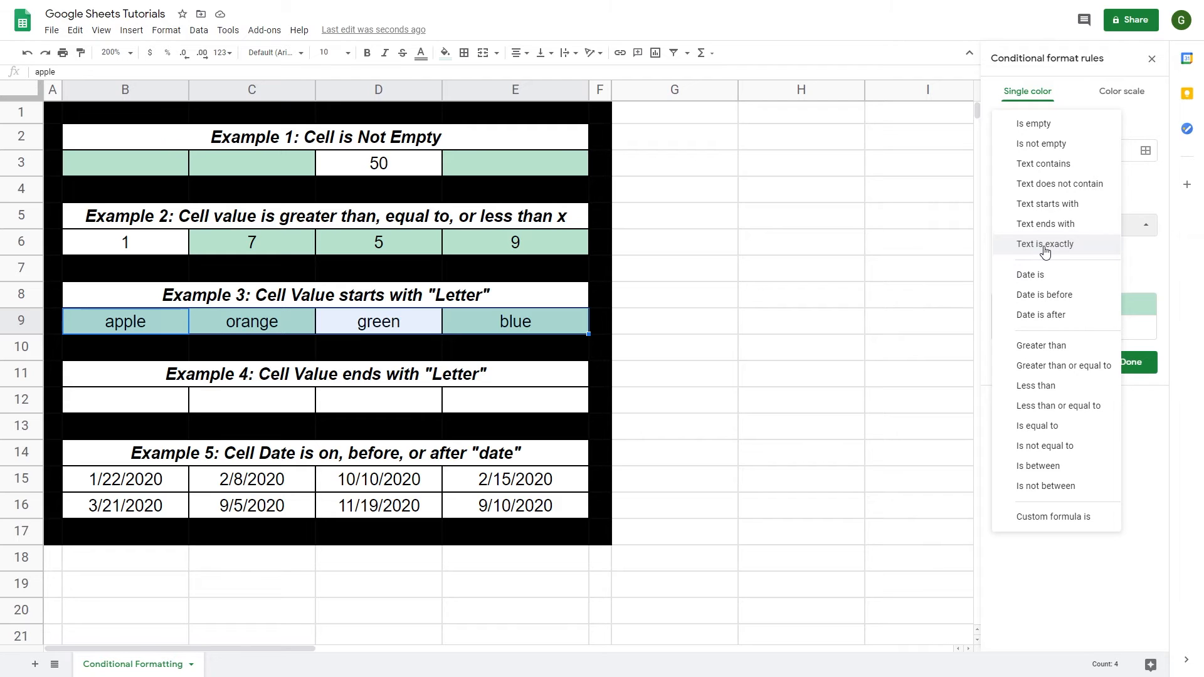
{"action": "left_click", "coordinate": [1045, 246]}
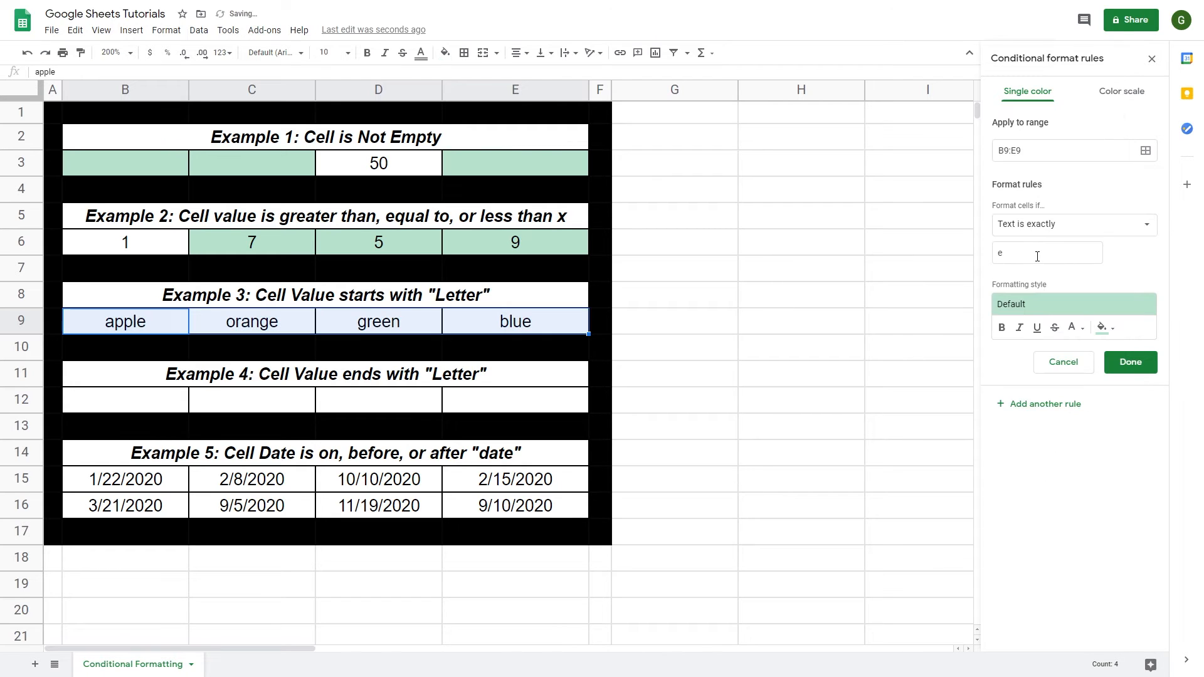
{"action": "left_click", "coordinate": [1037, 257]}
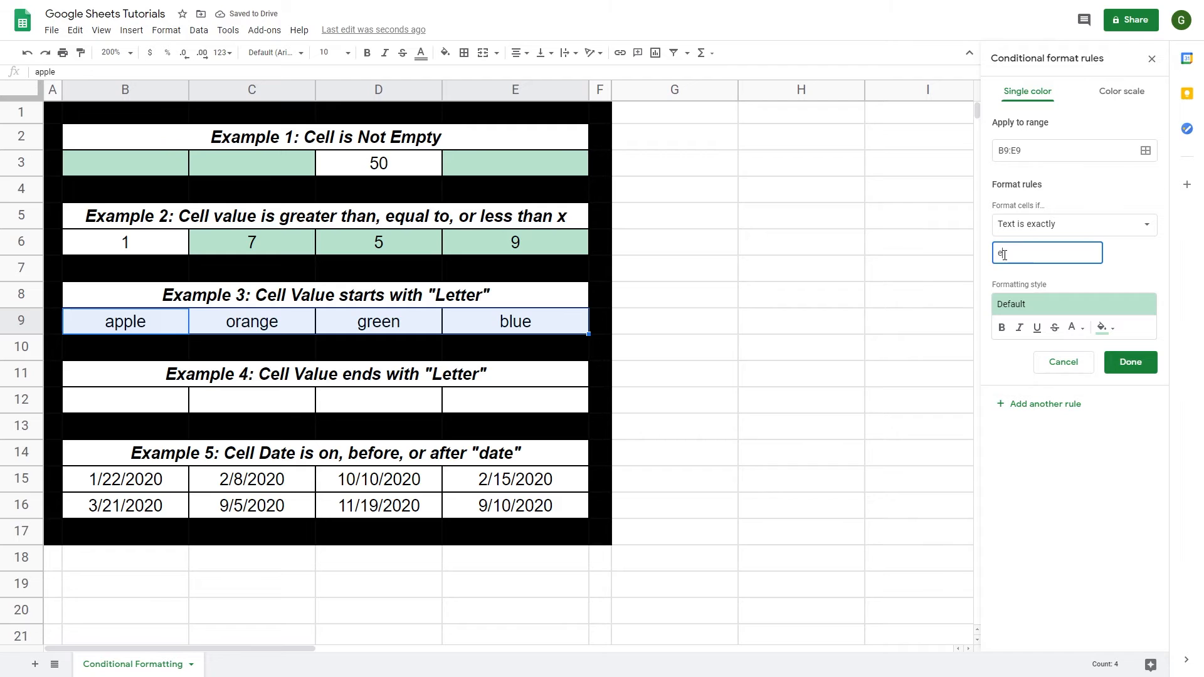
{"action": "double_click", "coordinate": [1004, 255]}
{"action": "type", "text": "green"}
{"action": "left_click", "coordinate": [1114, 255]}
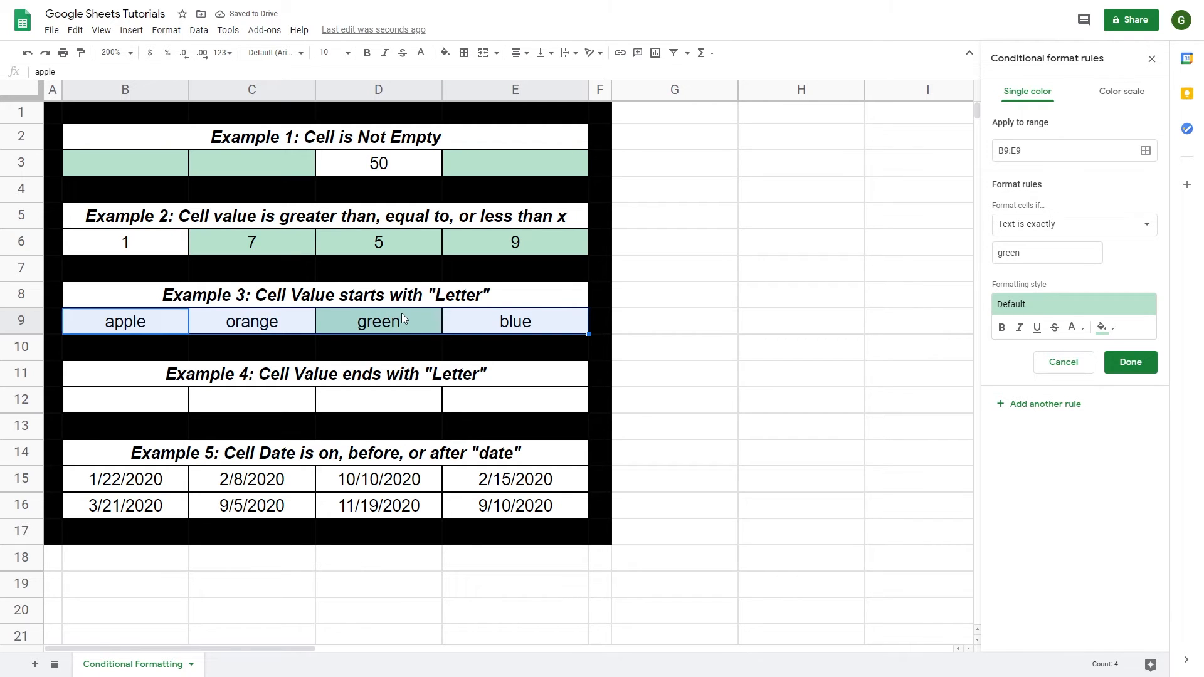
{"action": "left_click", "coordinate": [1073, 233]}
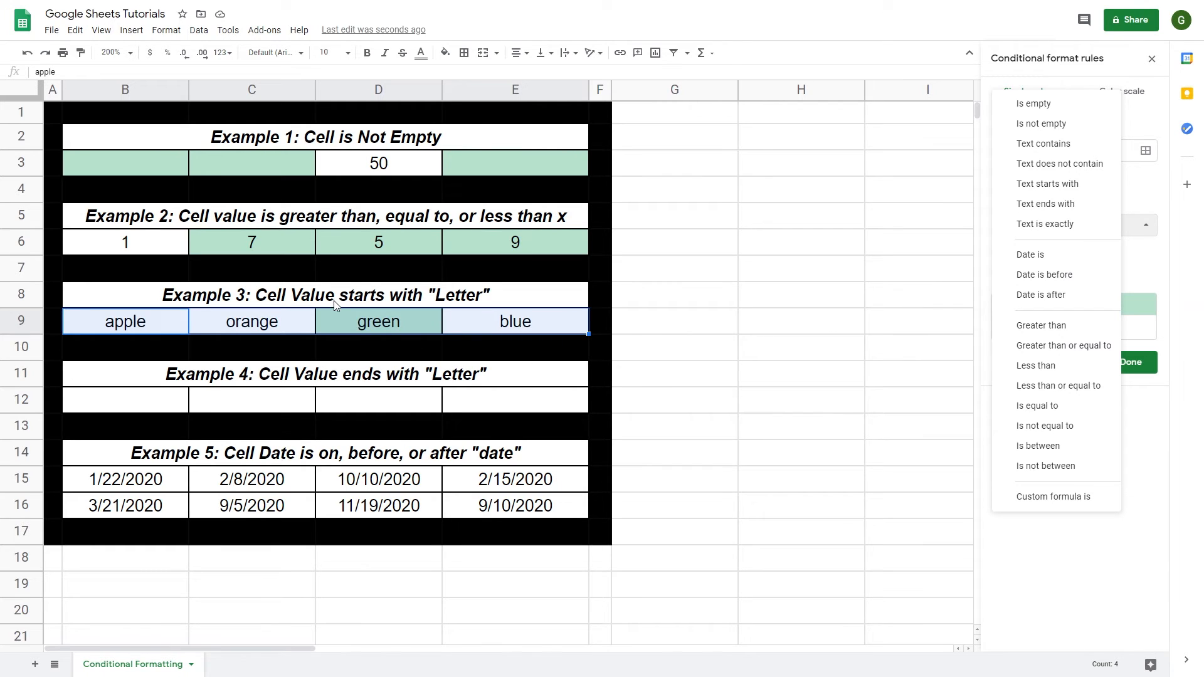
{"action": "left_click", "coordinate": [1145, 199]}
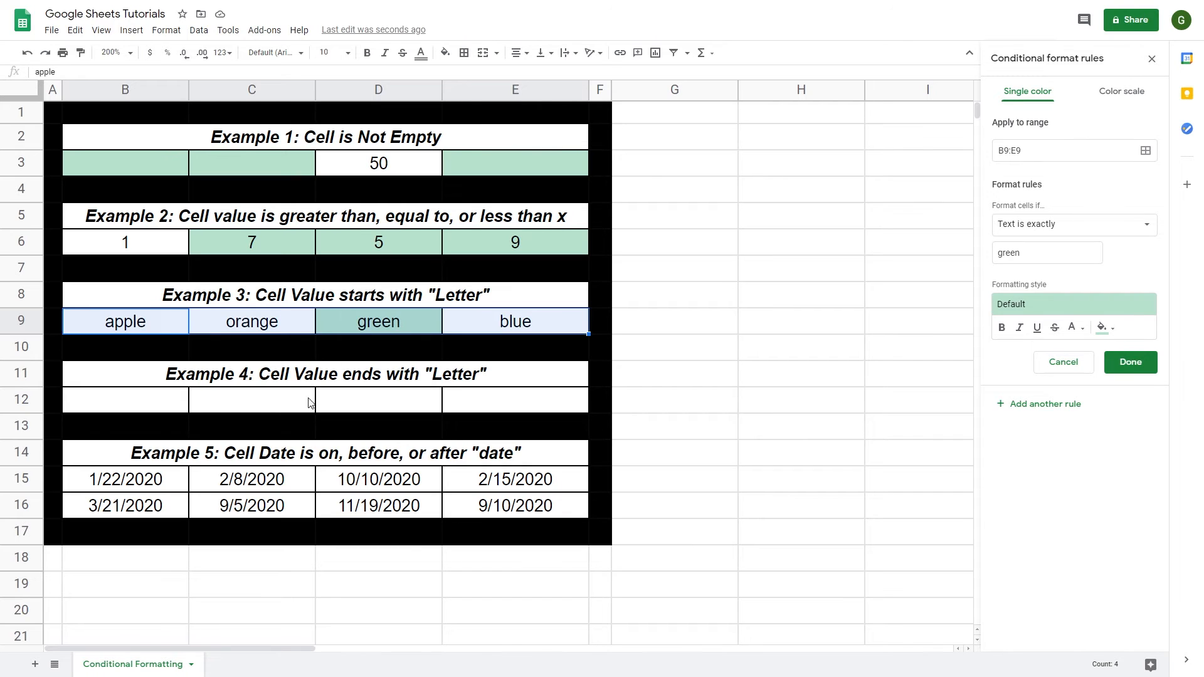
{"action": "left_click", "coordinate": [178, 382]}
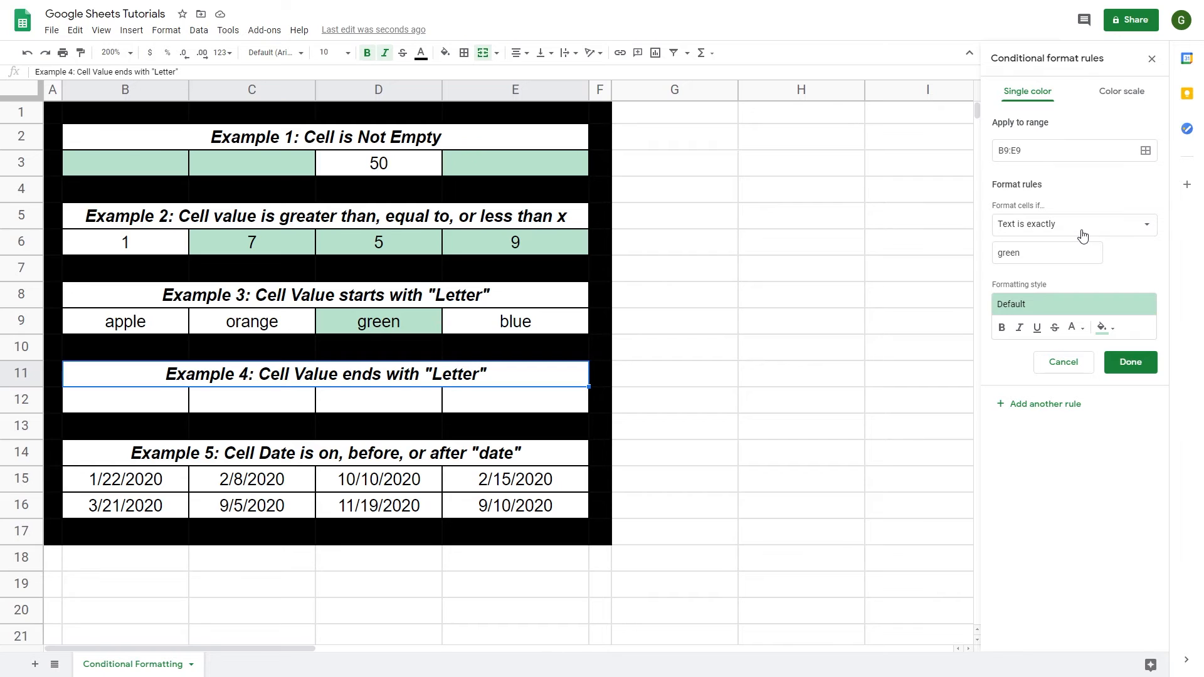
{"action": "left_click", "coordinate": [695, 397]}
{"action": "left_click", "coordinate": [1128, 366]}
Step: Add a conditional formatting rule to B15:E16 that highlights cells whose date is the exact date 2/8/2020
{"action": "left_click_drag", "start_coordinate": [110, 487], "coordinate": [451, 498]}
{"action": "left_click", "coordinate": [1071, 98]}
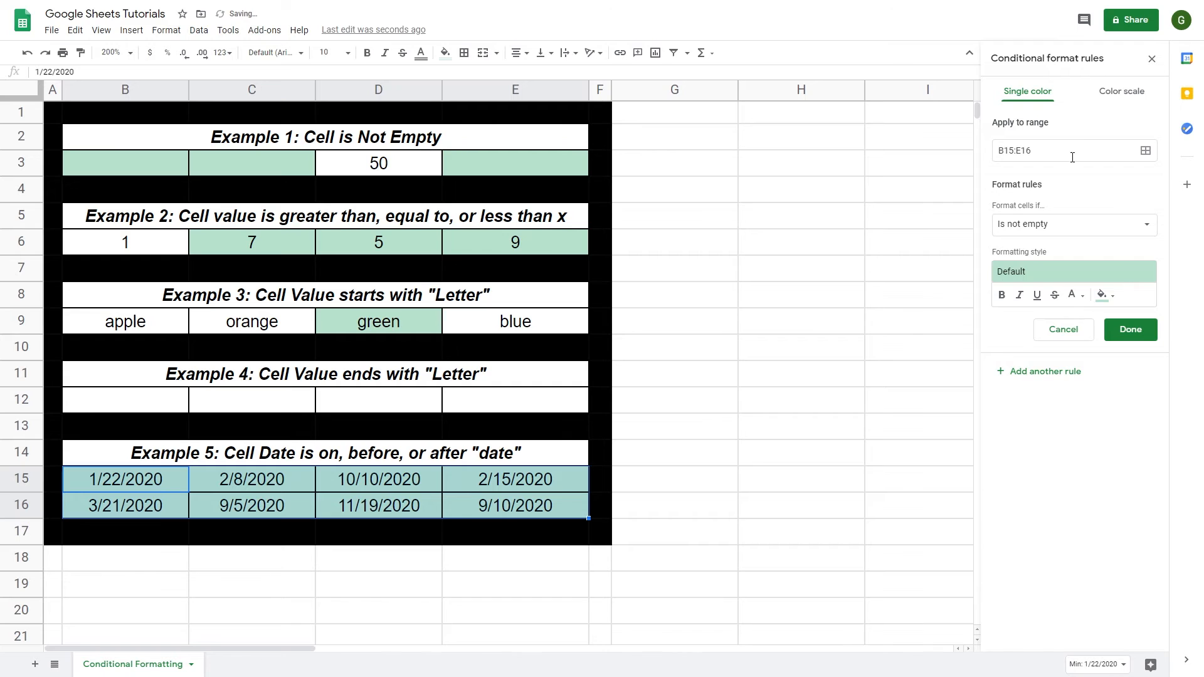
{"action": "left_click", "coordinate": [1092, 228]}
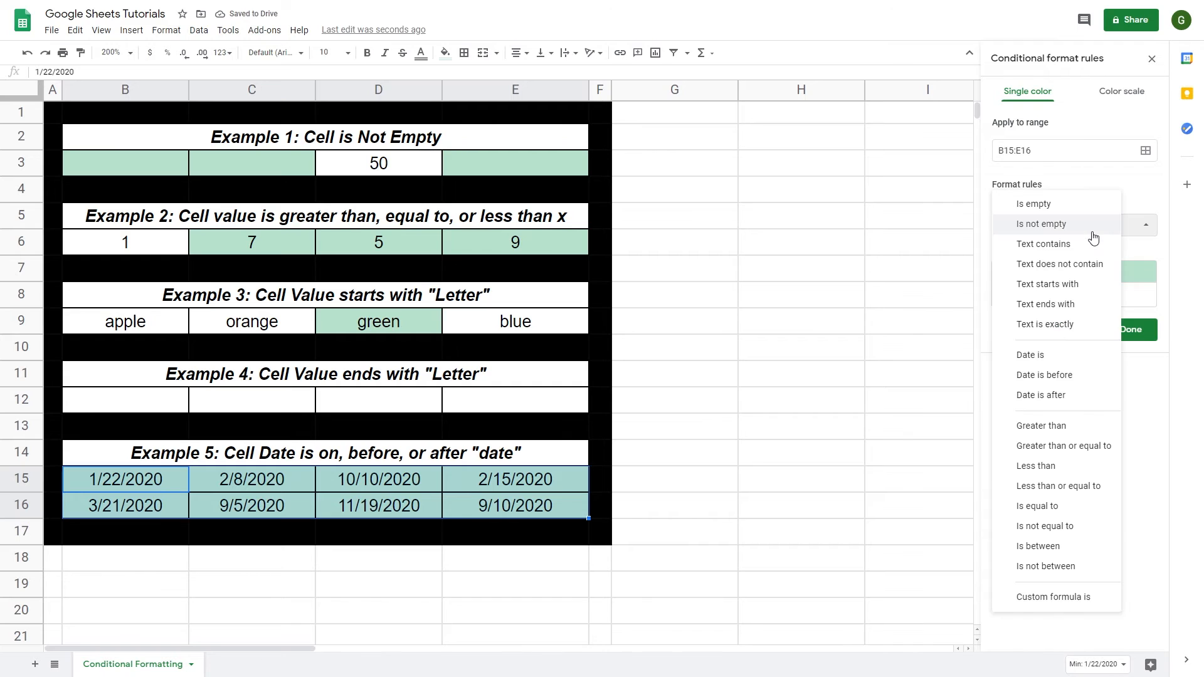
{"action": "left_click", "coordinate": [1049, 358]}
{"action": "left_click", "coordinate": [1063, 249]}
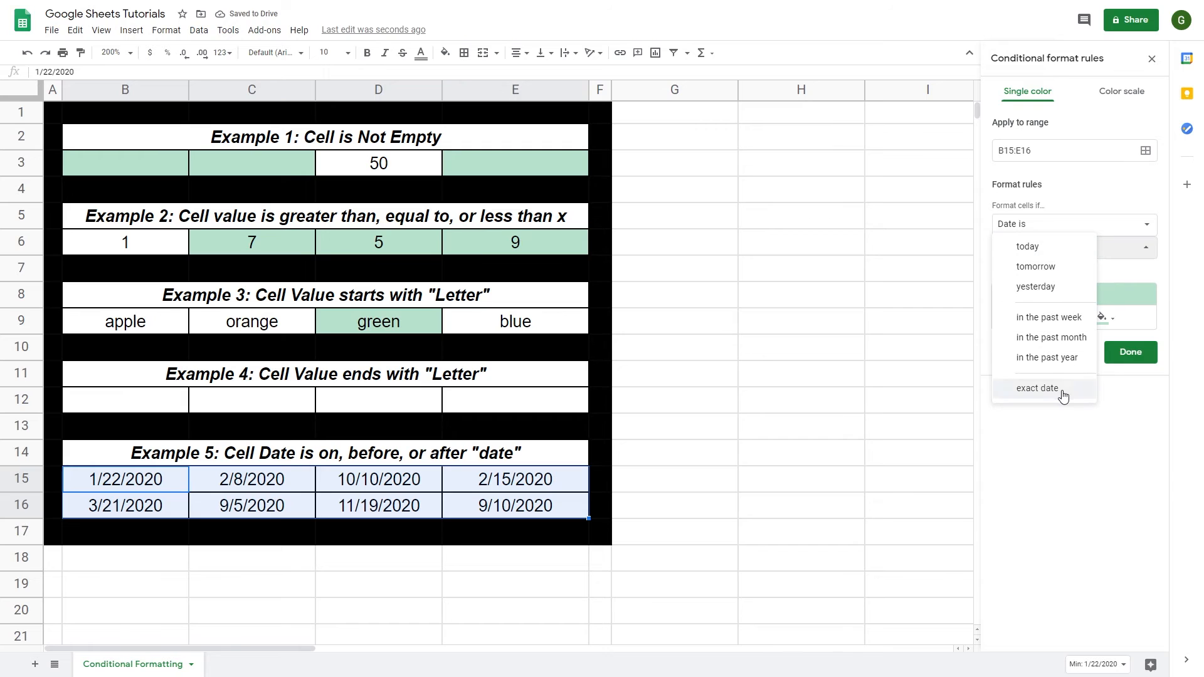
{"action": "left_click", "coordinate": [1062, 389]}
{"action": "left_click", "coordinate": [1060, 277]}
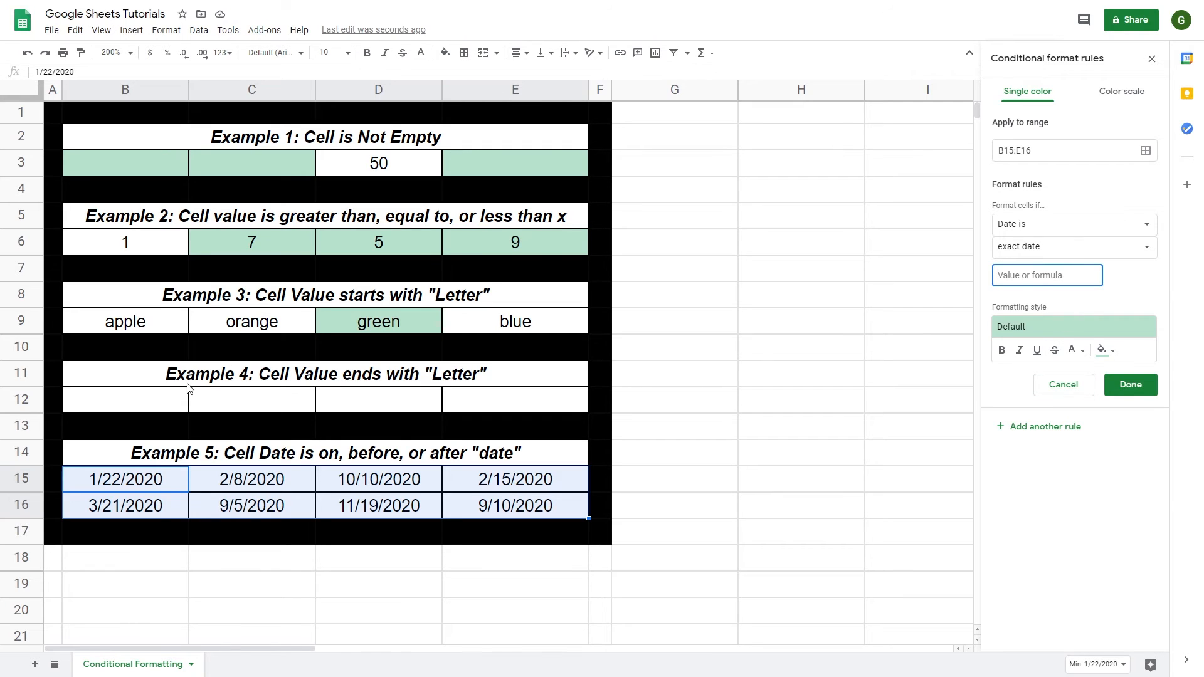
{"action": "type", "text": "2/8/2020"}
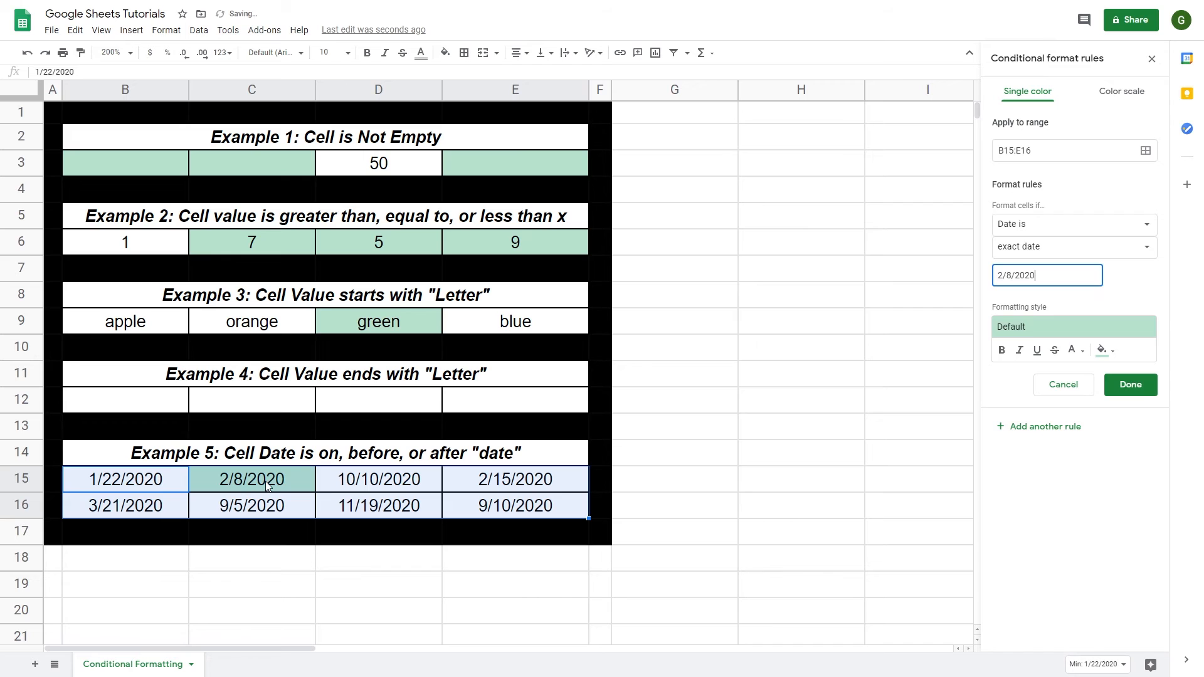
Step: Change the B15:E16 rule's condition to Date is before, keeping the exact date
{"action": "left_click", "coordinate": [1105, 224]}
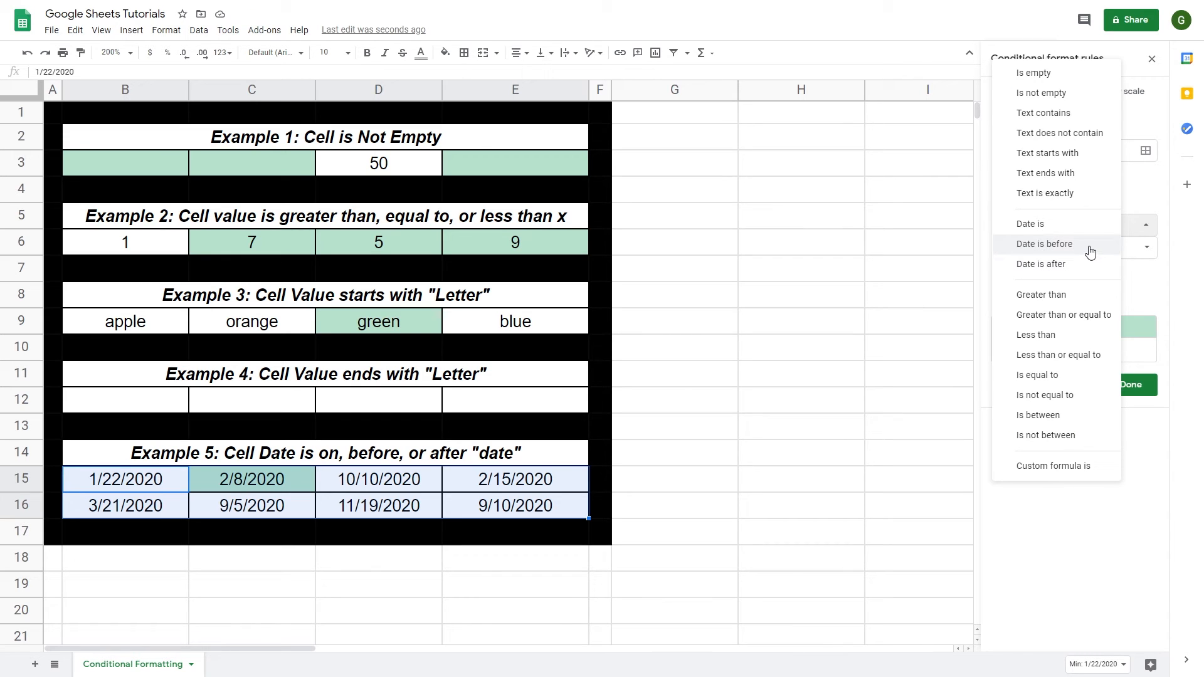
{"action": "left_click", "coordinate": [1090, 245]}
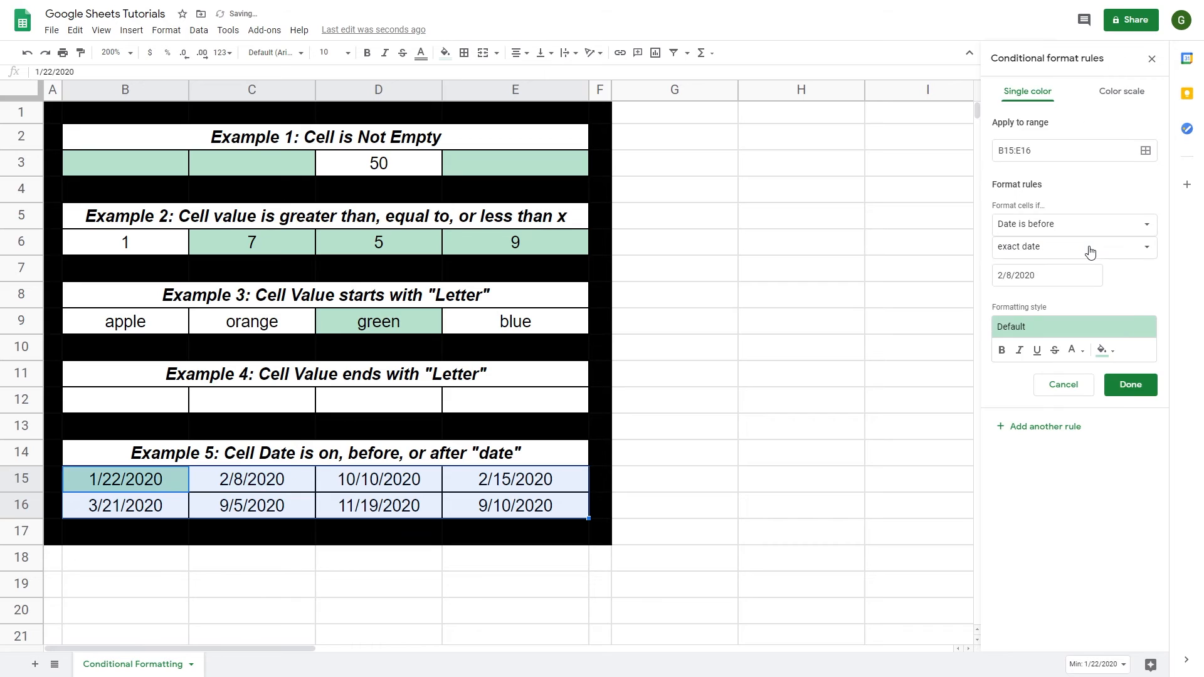
{"action": "left_click_drag", "start_coordinate": [1061, 284], "coordinate": [998, 278]}
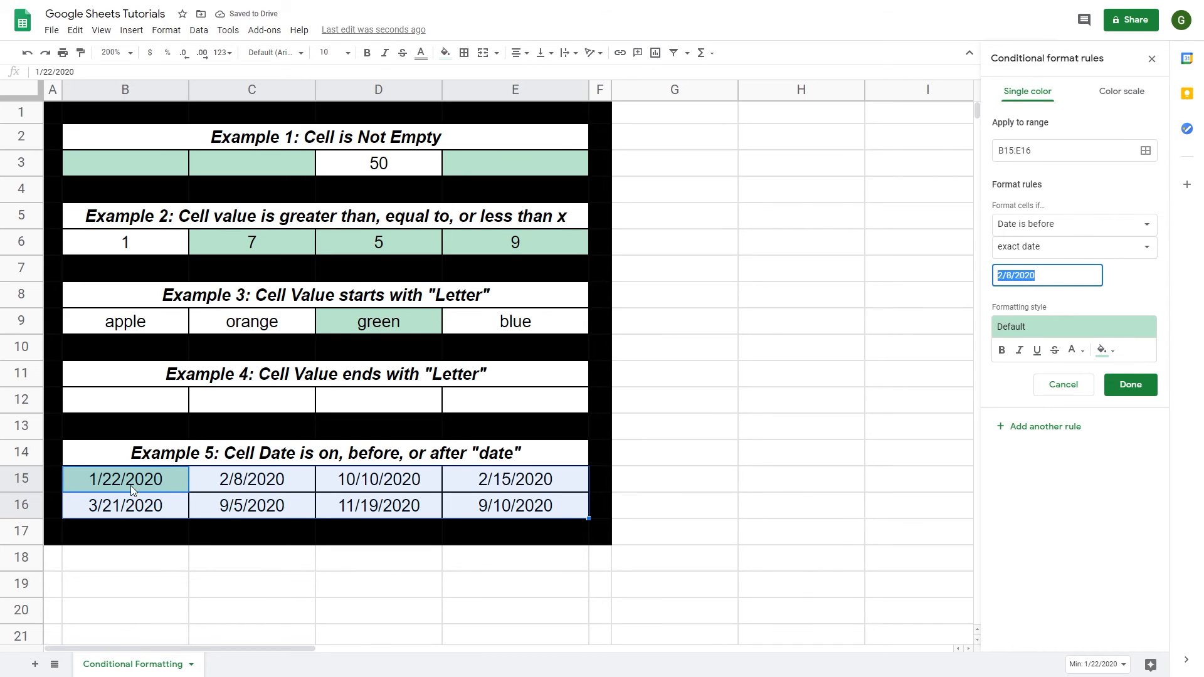
{"action": "left_click", "coordinate": [1067, 251]}
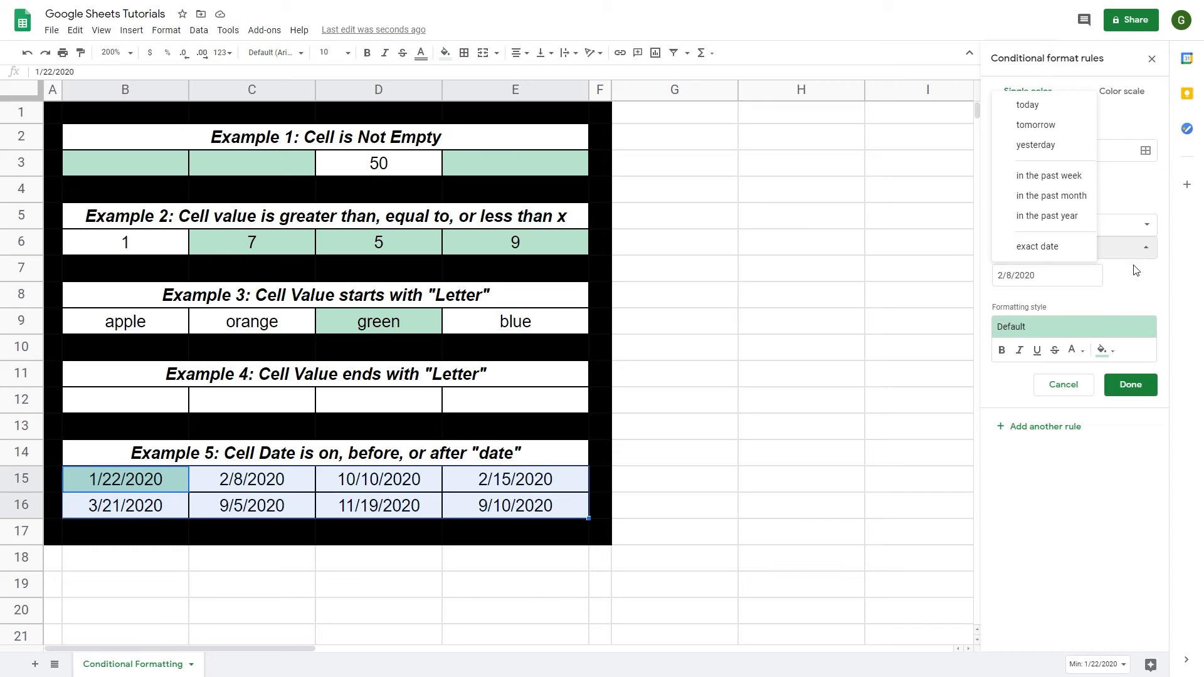
Step: Change the B15:E16 rule's condition to Date is after
{"action": "left_click", "coordinate": [1134, 225]}
{"action": "left_click", "coordinate": [1097, 242]}
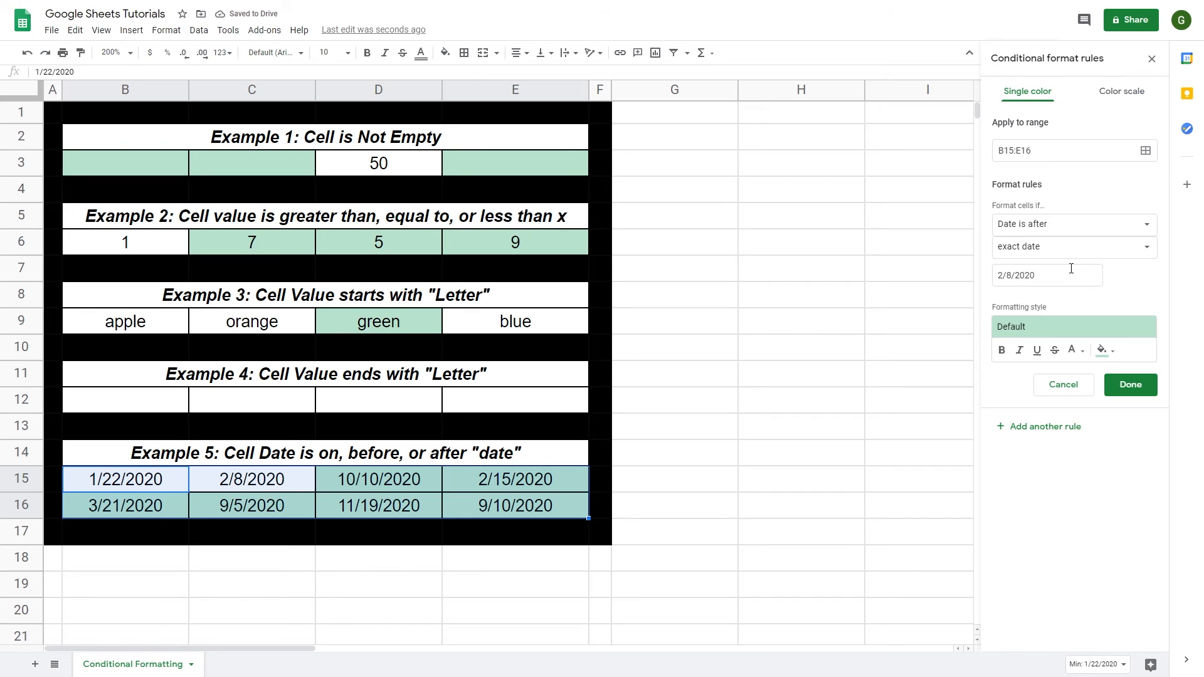
{"action": "left_click", "coordinate": [1069, 228]}
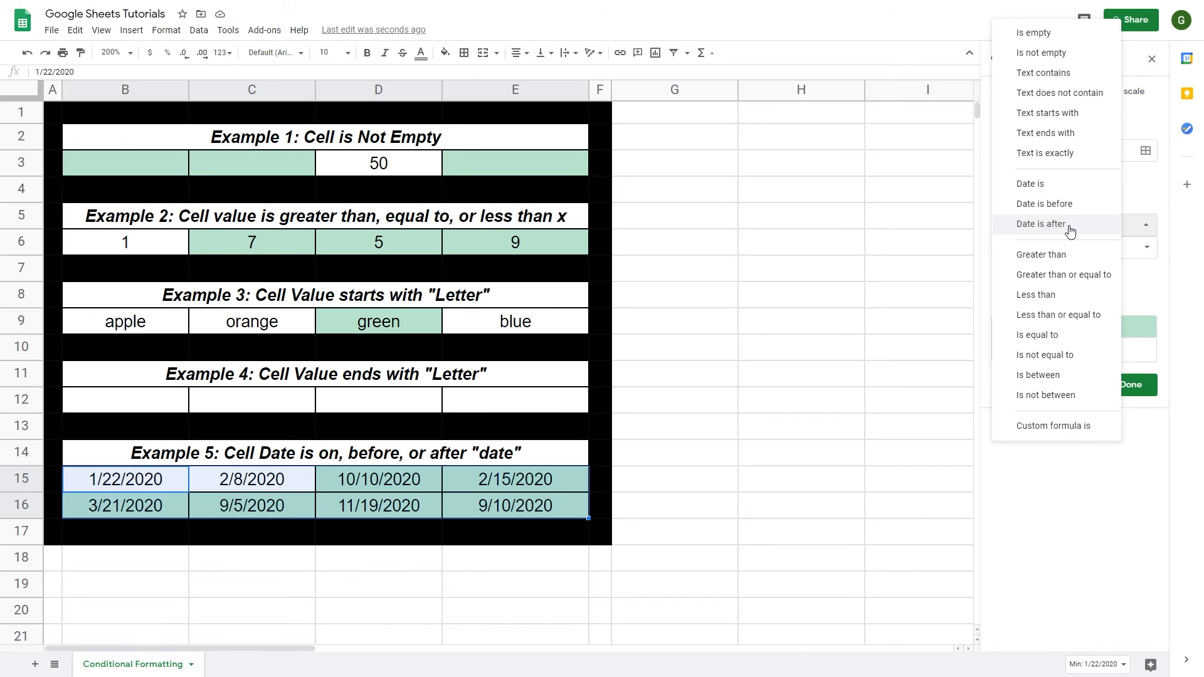
{"action": "left_click", "coordinate": [1154, 284]}
Step: Set the B15:E16 rule's condition to Date is today and select cell B15
{"action": "left_click", "coordinate": [1071, 226]}
{"action": "left_click", "coordinate": [1096, 184]}
{"action": "left_click", "coordinate": [1113, 250]}
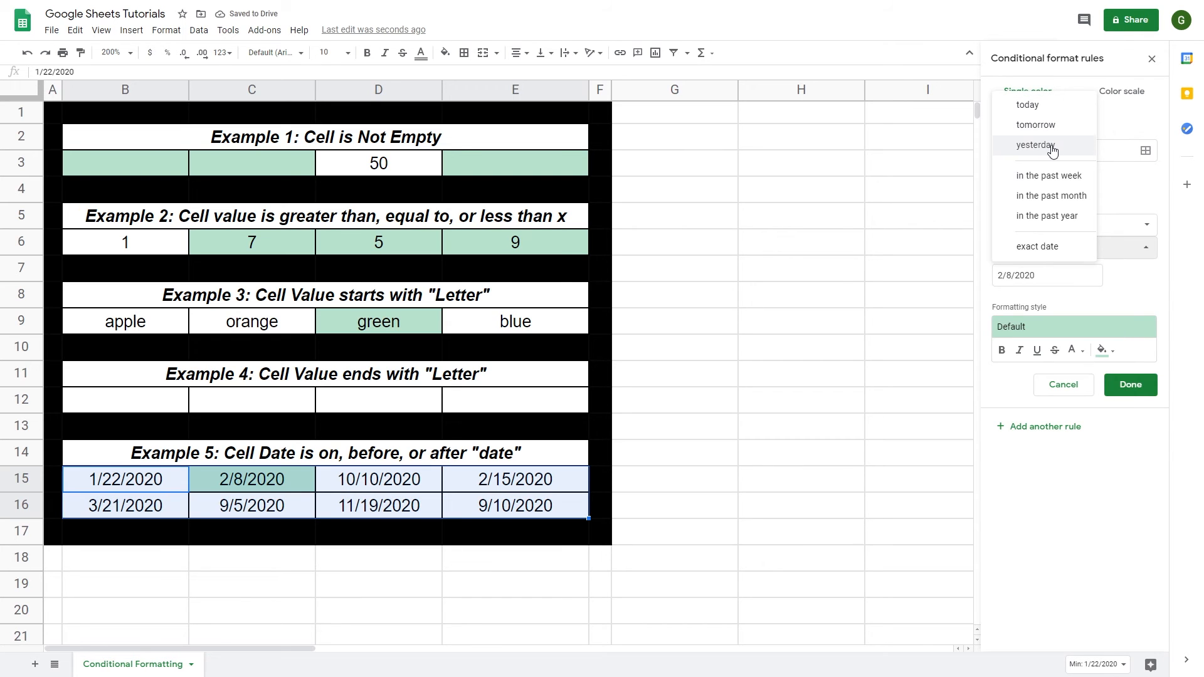
{"action": "left_click", "coordinate": [1048, 106]}
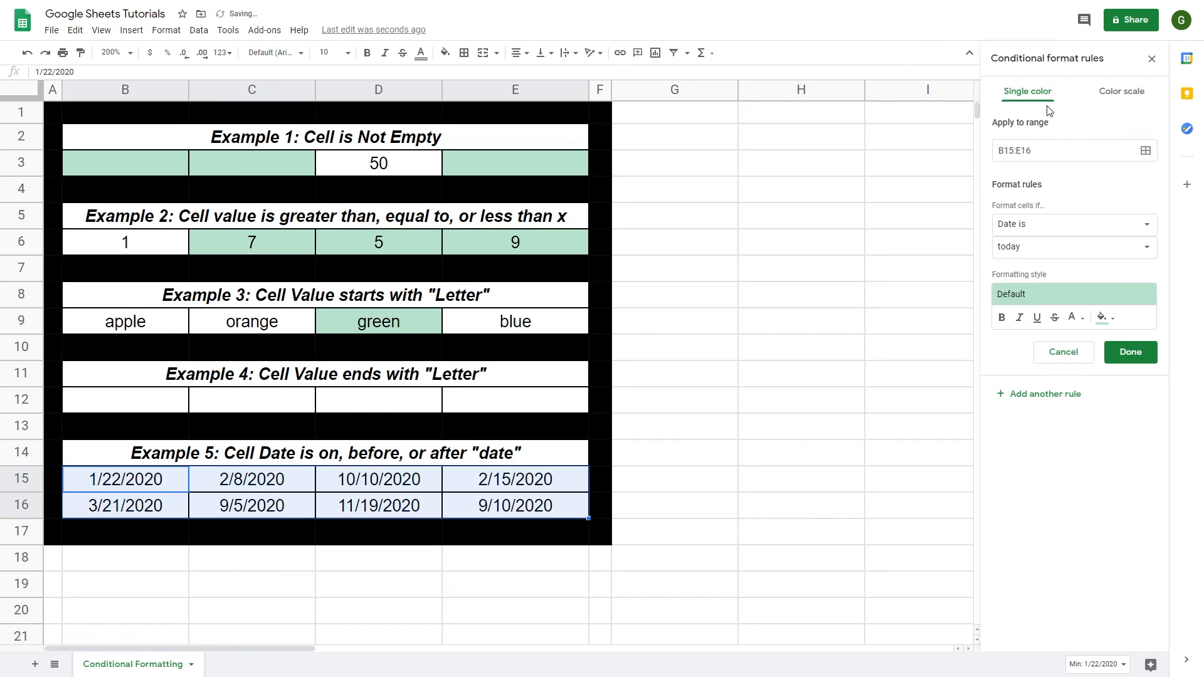
{"action": "left_click", "coordinate": [129, 489]}
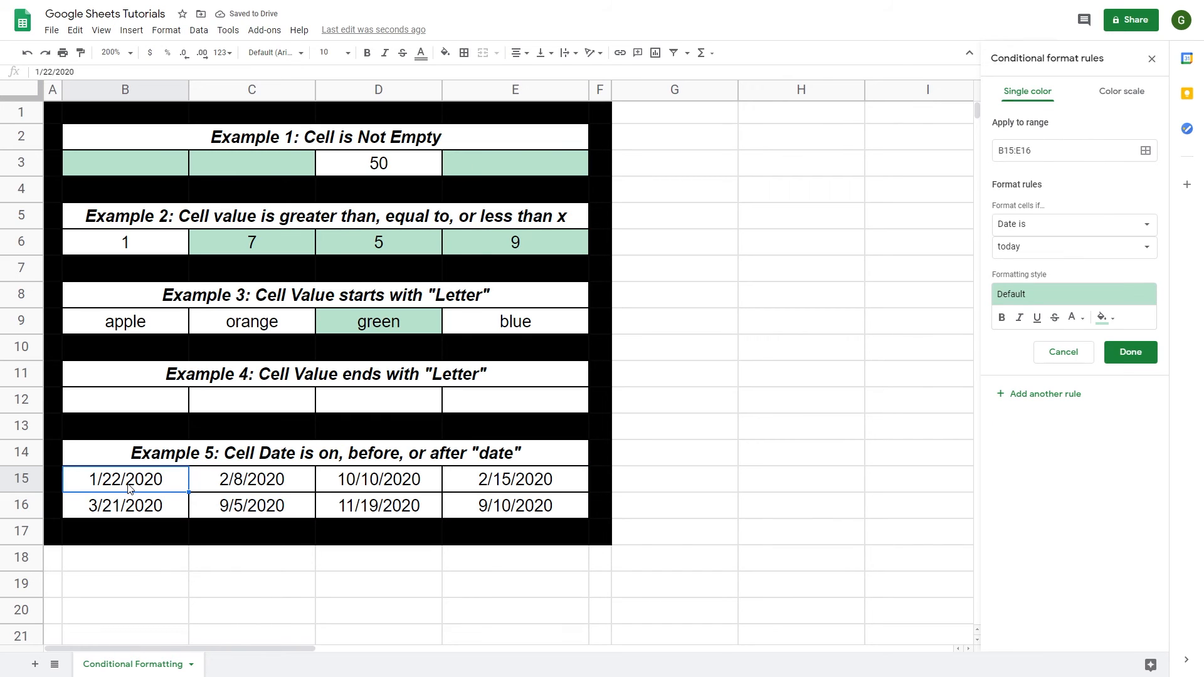
Step: Replace the date in cell B15 with 11/29/2020
{"action": "type", "text": "11/29/2020"}
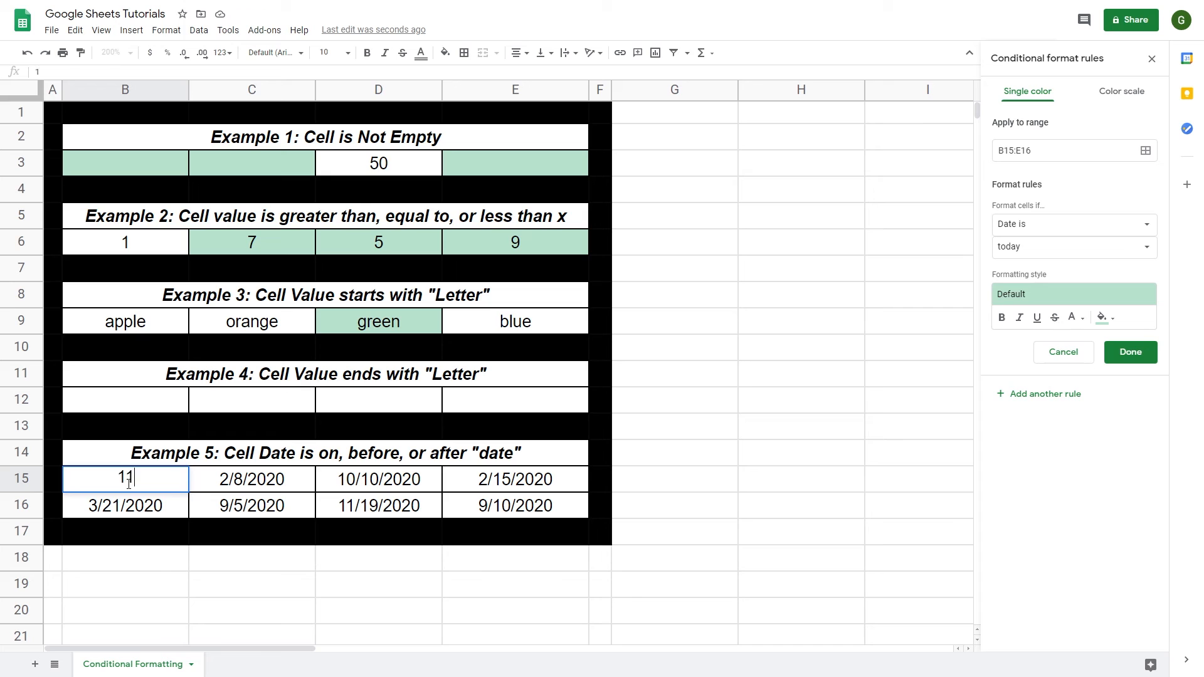
{"action": "key", "text": "Return"}
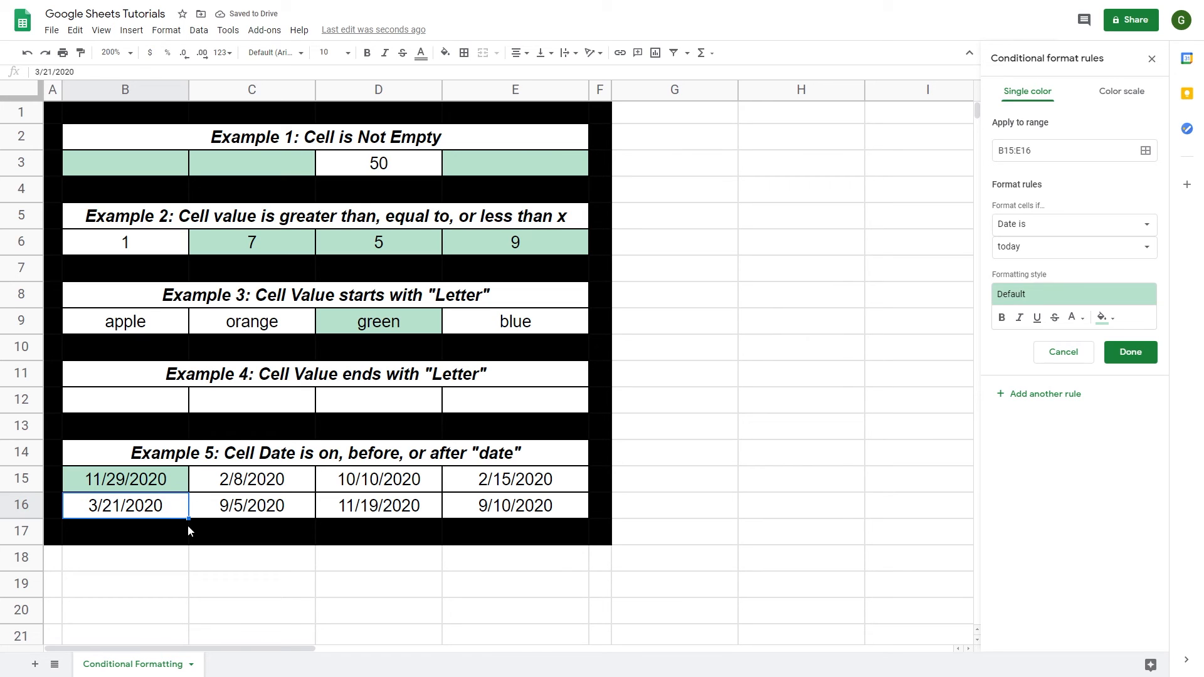
Step: Set the B15:E16 conditional formatting rule's condition to Date is tomorrow
{"action": "left_click", "coordinate": [1077, 224]}
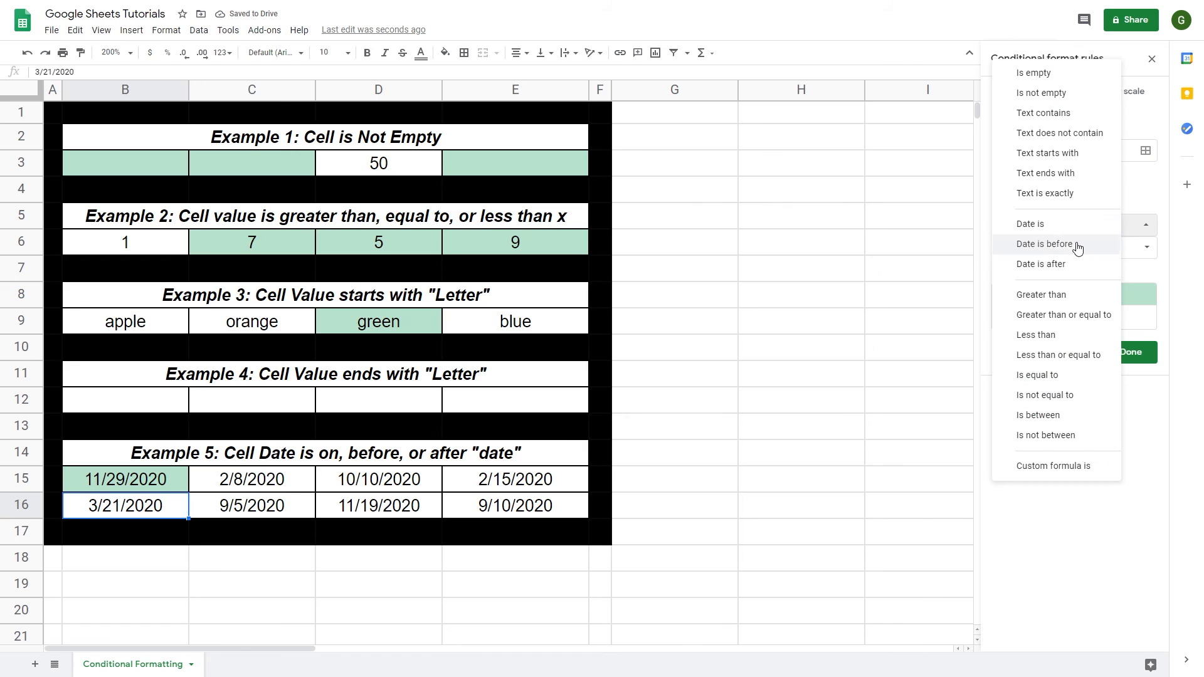
{"action": "left_click", "coordinate": [1077, 244]}
{"action": "left_click", "coordinate": [1086, 226]}
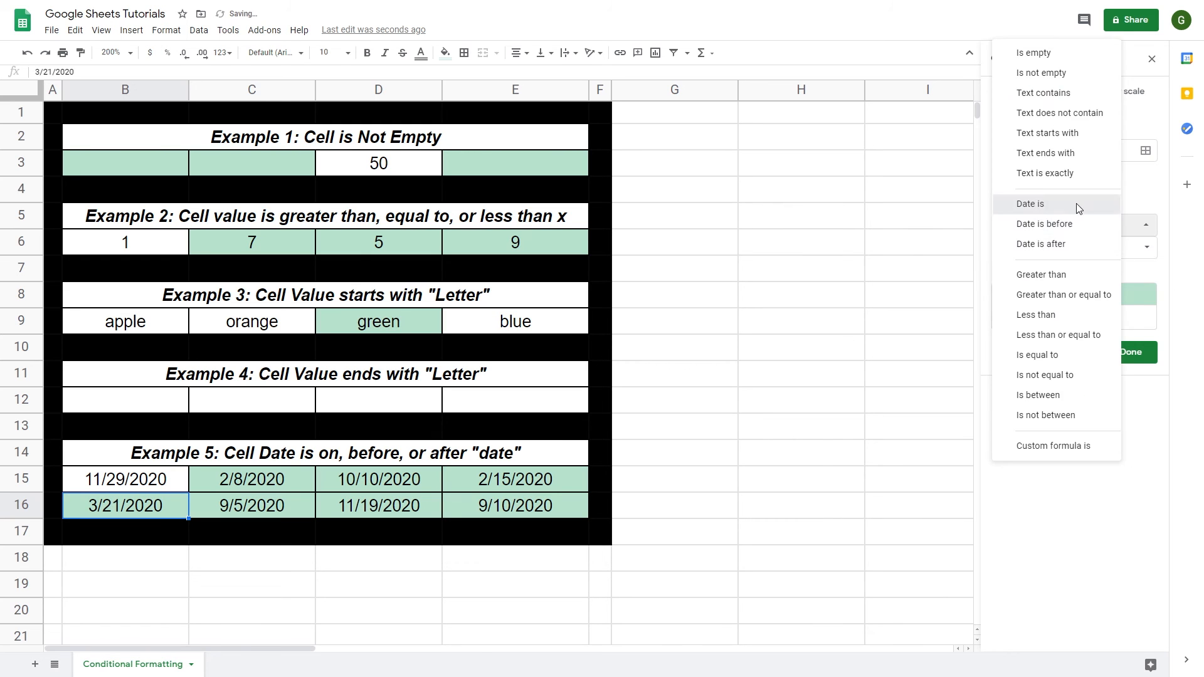
{"action": "left_click", "coordinate": [1077, 200]}
{"action": "left_click", "coordinate": [1077, 246]}
{"action": "left_click", "coordinate": [1039, 267]}
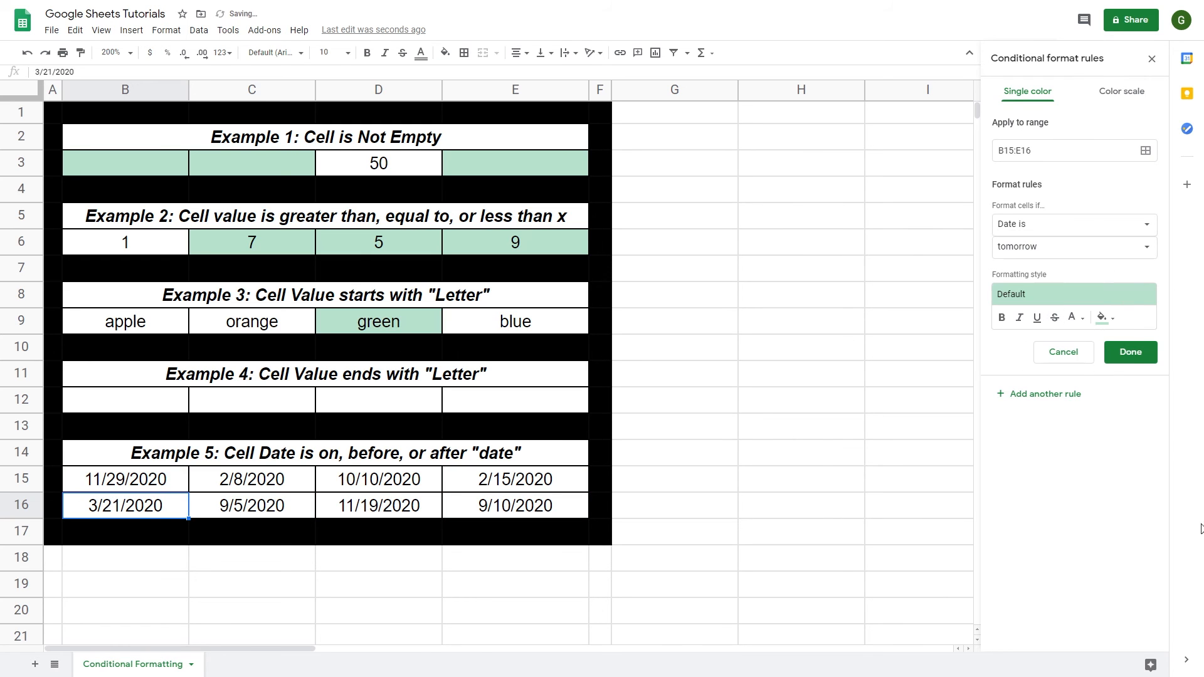
Step: Change the date in cell B16 to 11/30/2020 and save the B15:E16 conditional formatting rule
{"action": "double_click", "coordinate": [116, 506]}
{"action": "key", "text": "BackSpace"}
{"action": "key", "text": "BackSpace"}
{"action": "key", "text": "BackSpace"}
{"action": "key", "text": "BackSpace"}
{"action": "key", "text": "BackSpace"}
{"action": "key", "text": "BackSpace"}
{"action": "key", "text": "BackSpace"}
{"action": "key", "text": "BackSpace"}
{"action": "key", "text": "BackSpace"}
{"action": "type", "text": "1//3"}
{"action": "key", "text": "BackSpace"}
{"action": "key", "text": "BackSpace"}
{"action": "key", "text": "BackSpace"}
{"action": "type", "text": "1/30"}
{"action": "key", "text": "Return"}
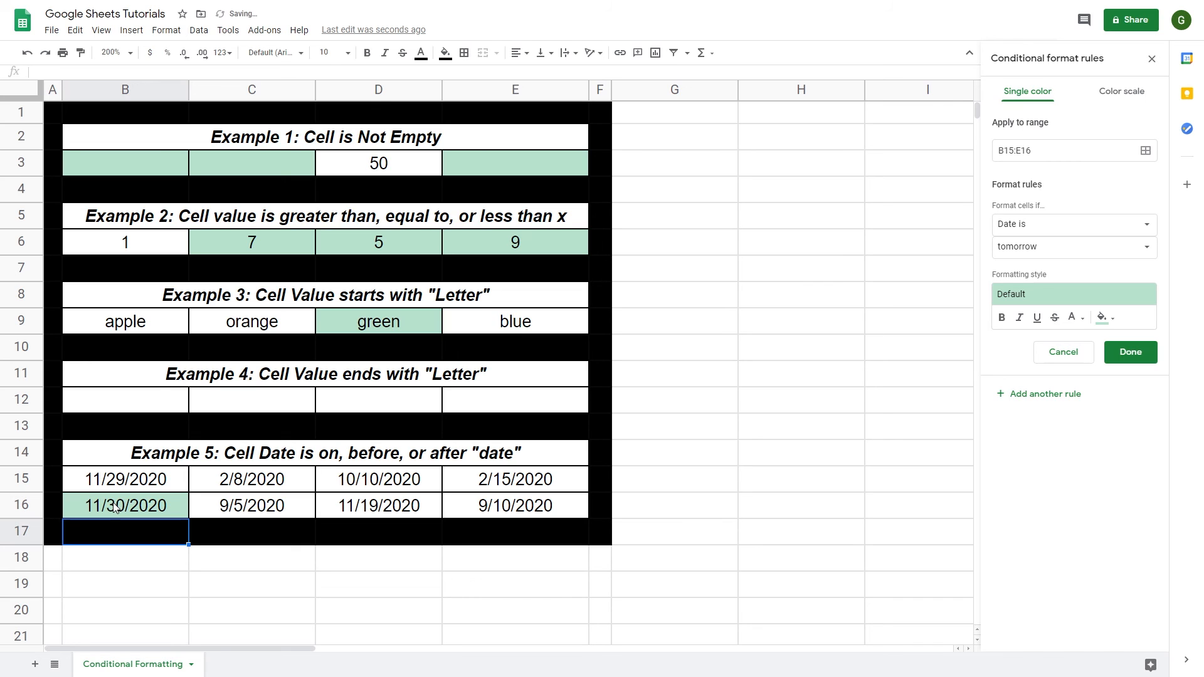
{"action": "left_click", "coordinate": [1130, 356]}
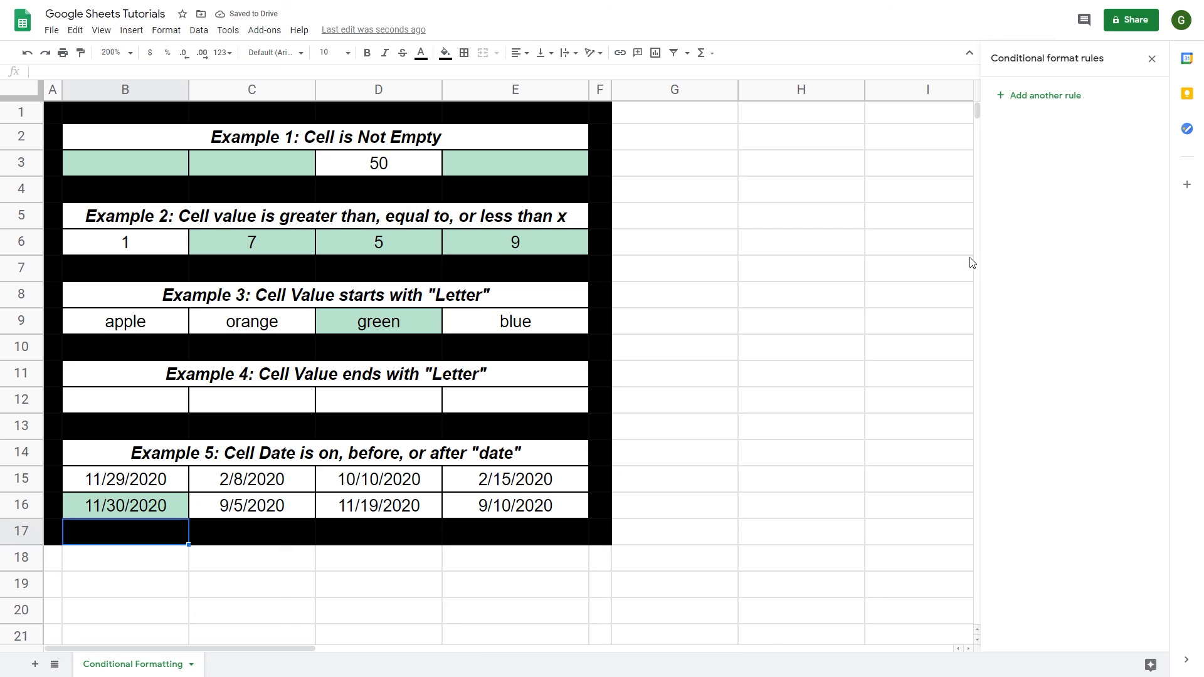